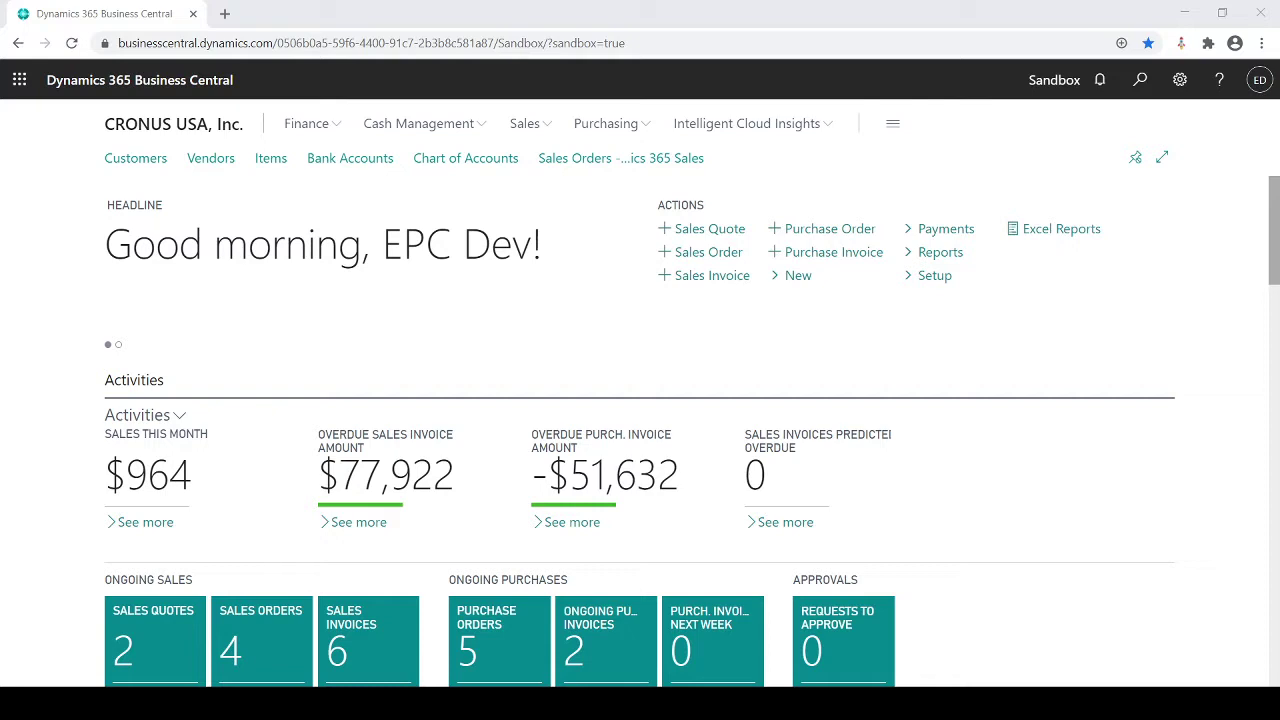
- Open the Customers list and display its filter pane
left_click(521, 14)
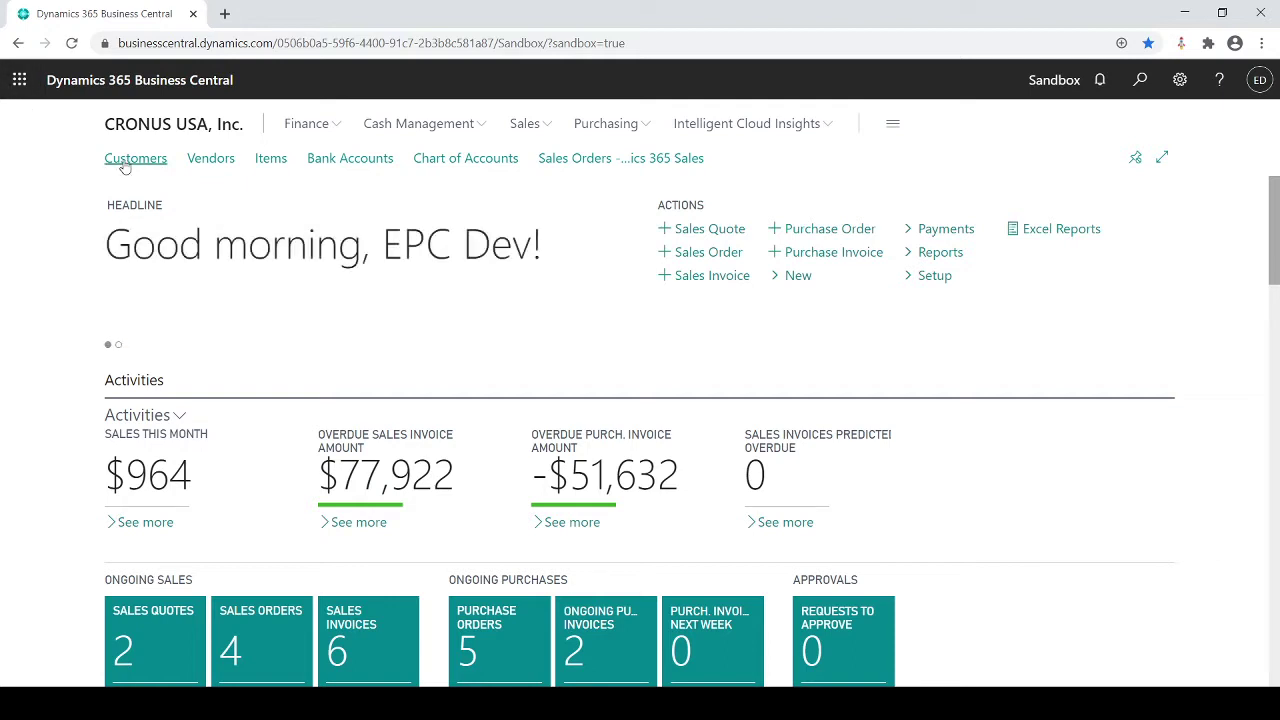
left_click(124, 162)
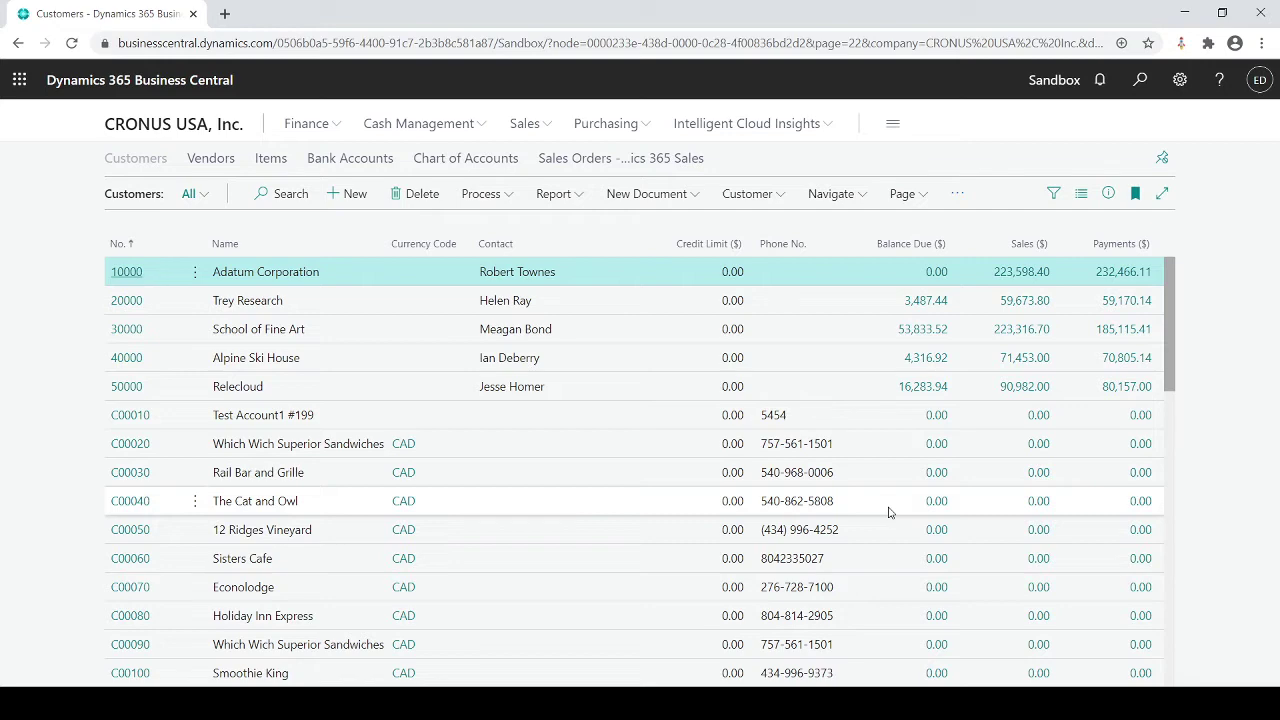
left_click(1053, 195)
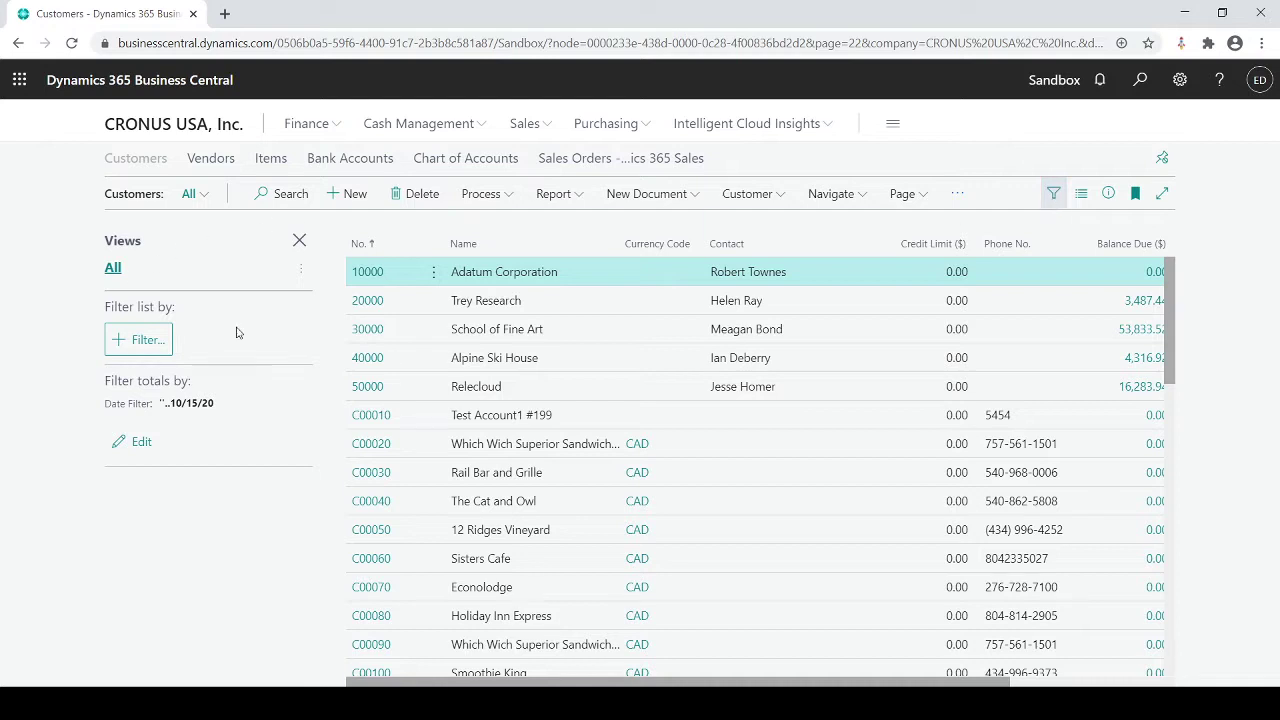
- Add a Balance Due ($) filter to the Customers list with the criterion <>0
left_click(131, 341)
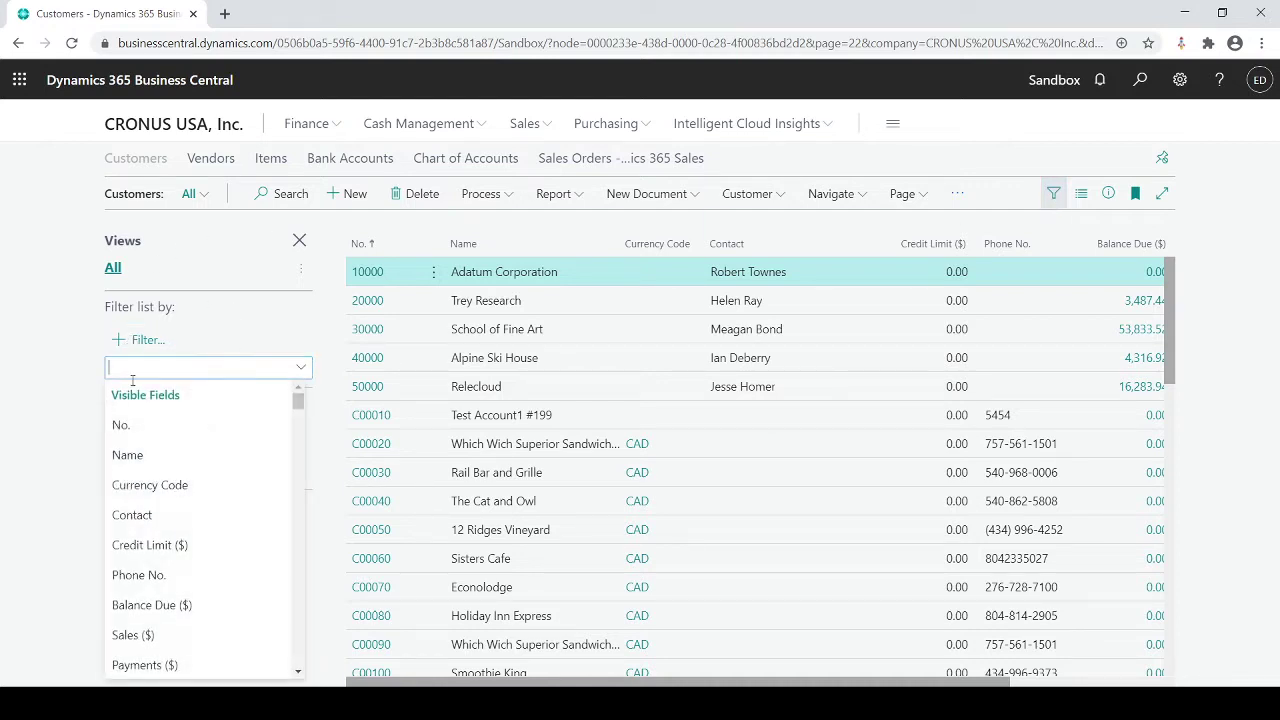
scroll(140, 568, "down", 2)
scroll(140, 568, "down", 5)
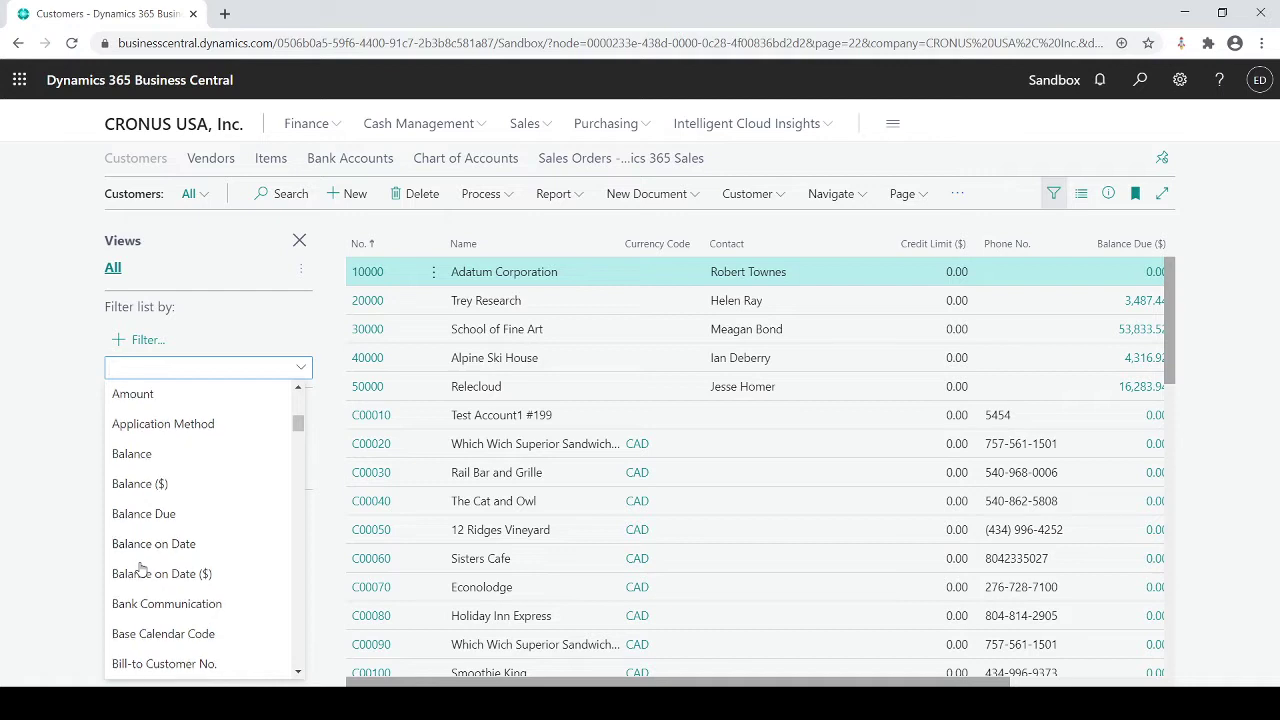
scroll(140, 568, "down", 5)
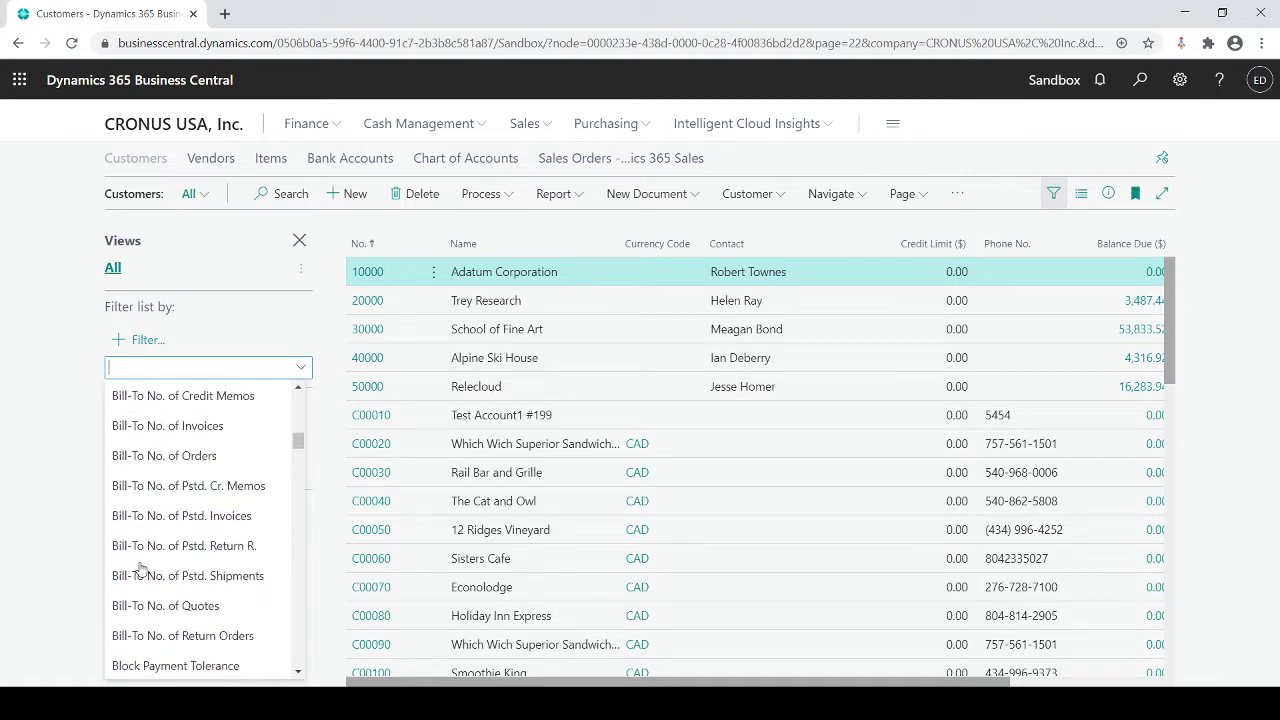
scroll(140, 568, "down", 1)
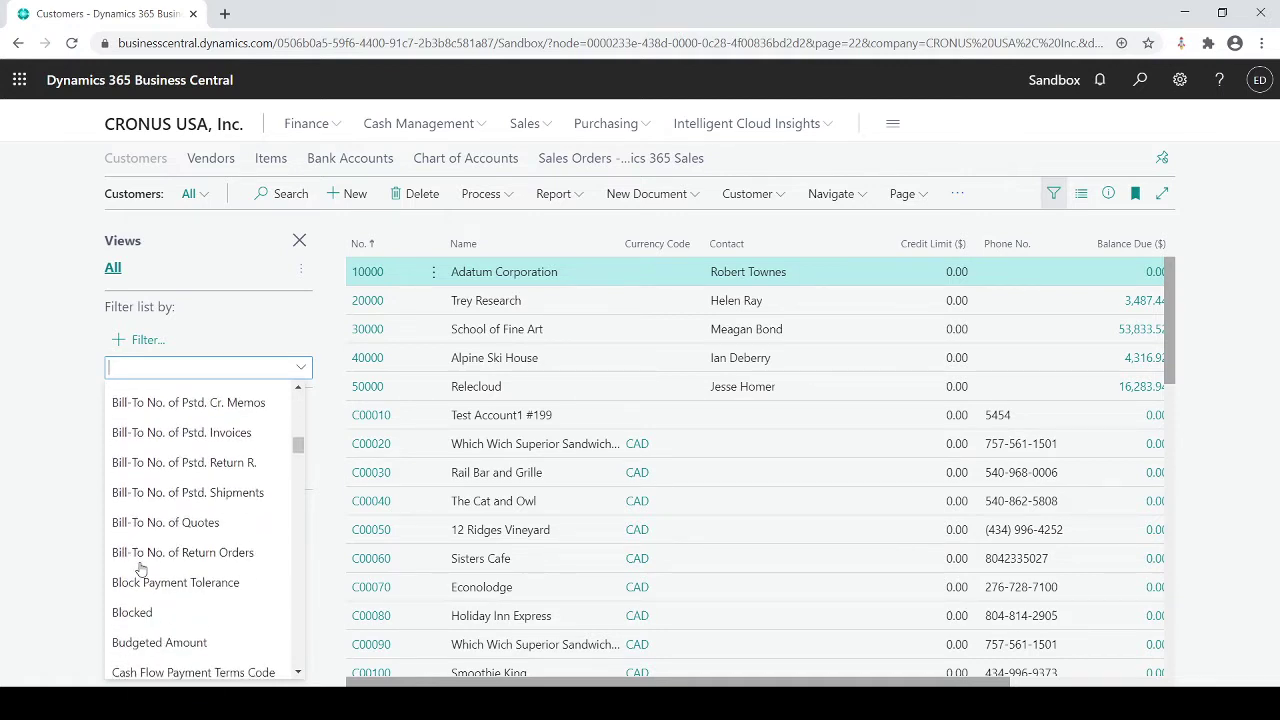
scroll(140, 568, "up", 10)
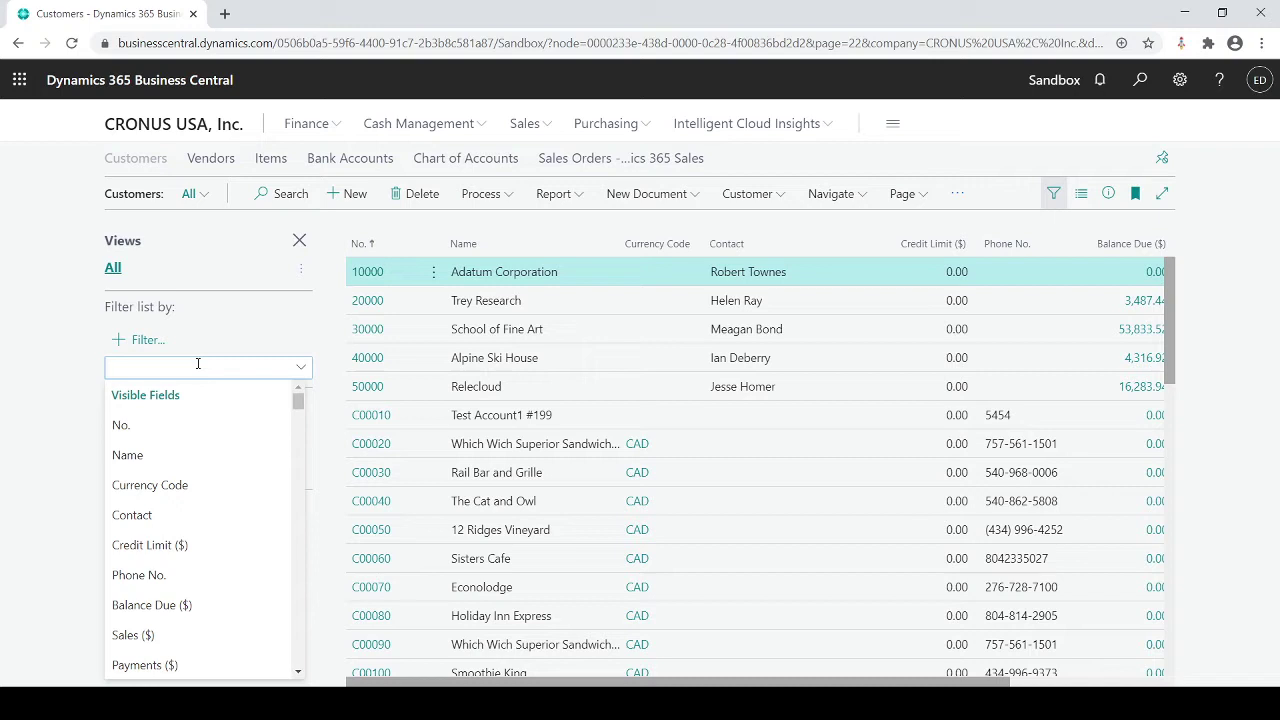
type("Balance Due ($")
key("Return")
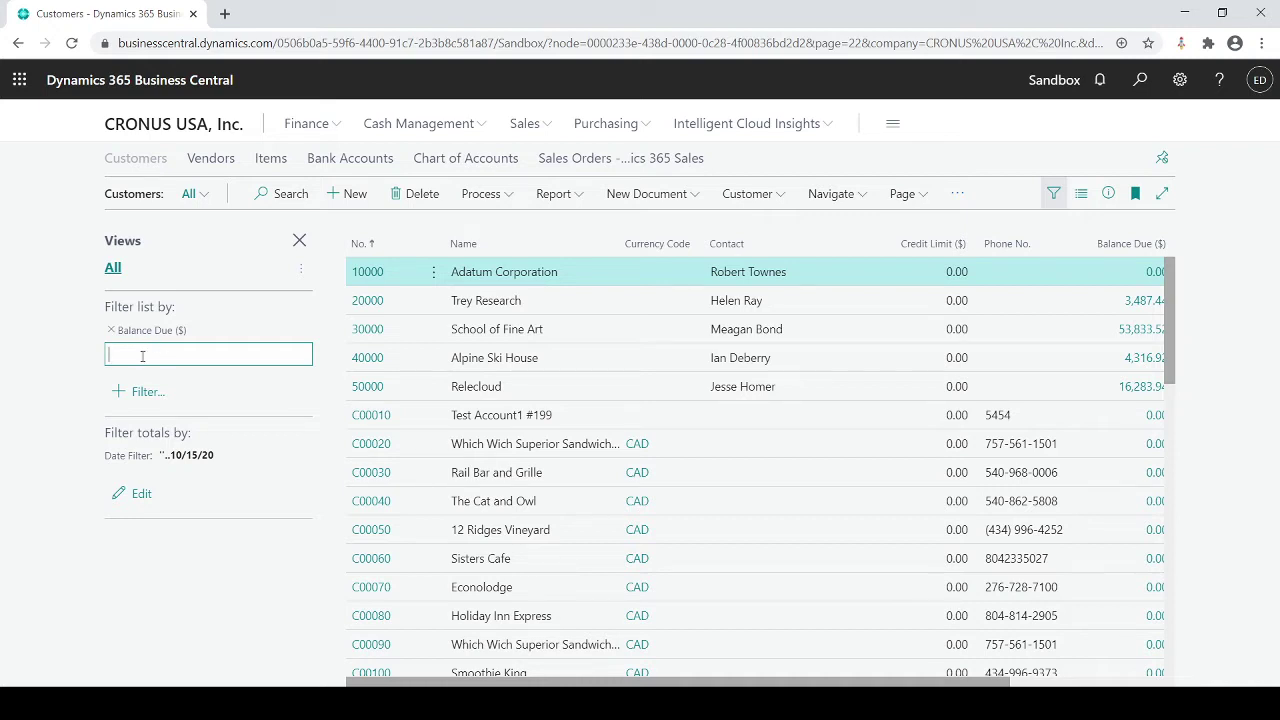
type("<>0")
key("Return")
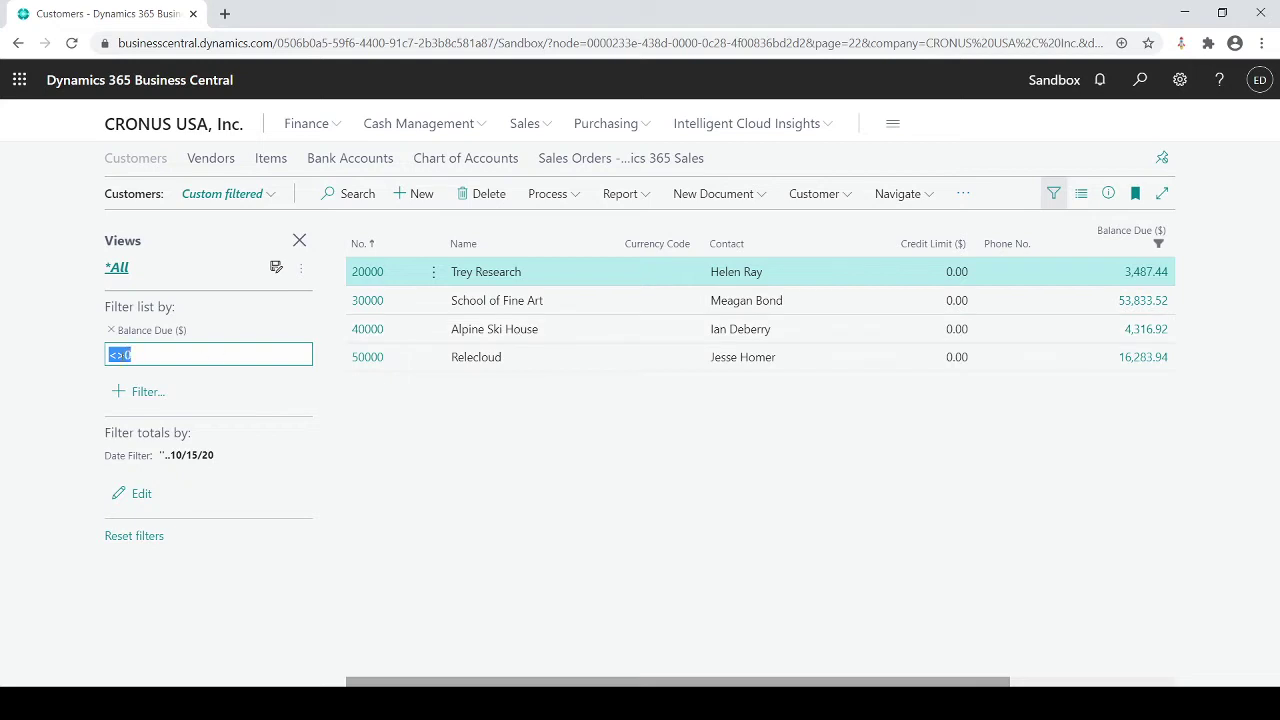
- Change the Balance Due ($) filter criterion to <0
left_click(130, 356)
key("BackSpace")
left_click(128, 356)
key("BackSpace")
key("Return")
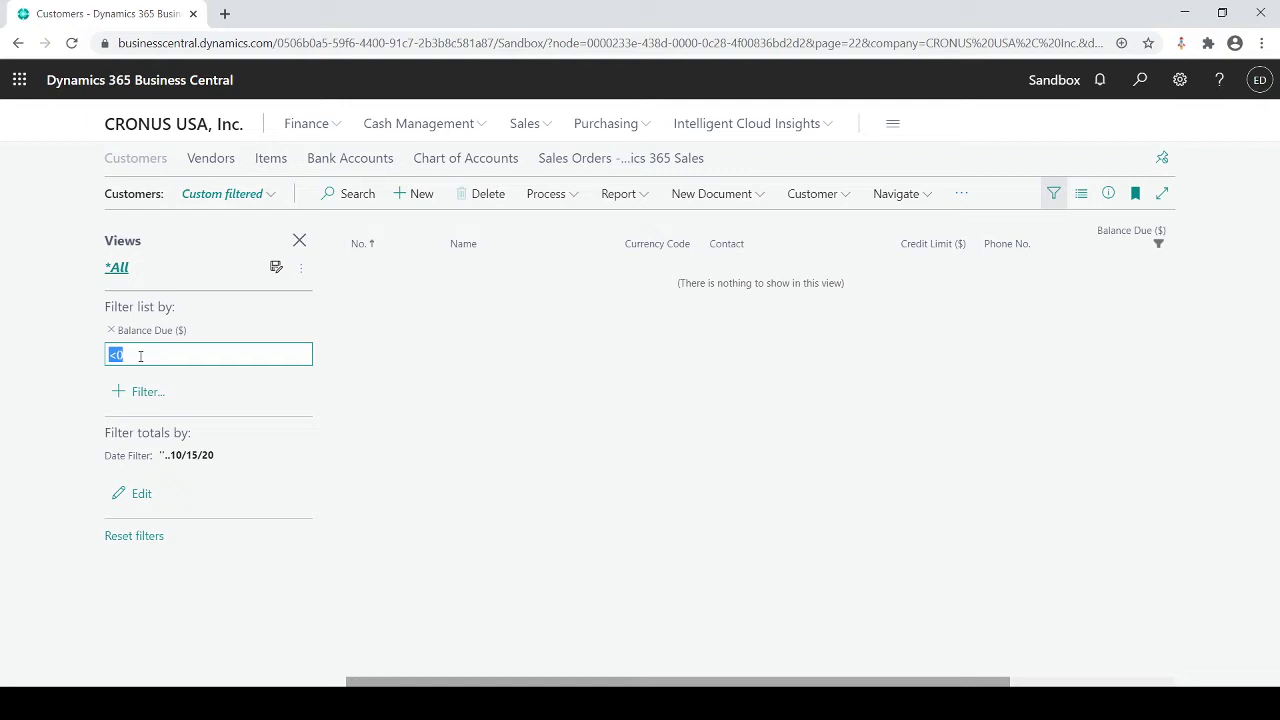
- Set the Balance Due ($) filter to amounts >10000
type(">10000")
key("Return")
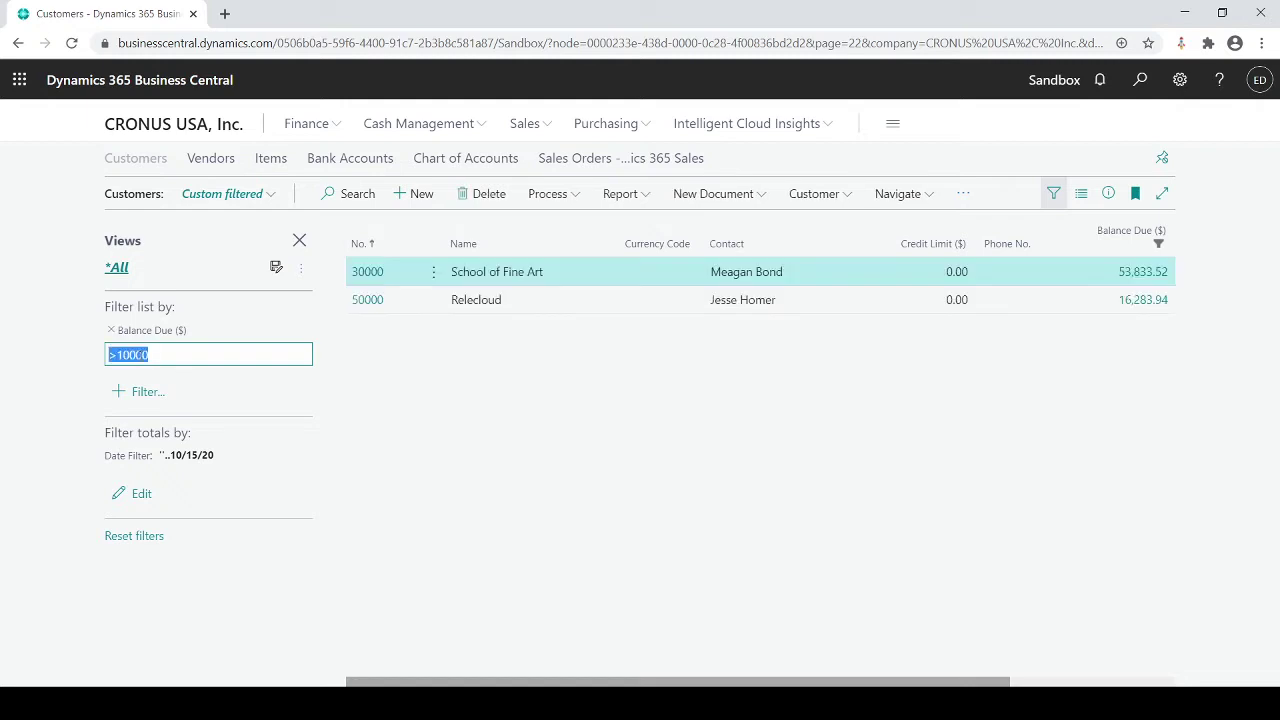
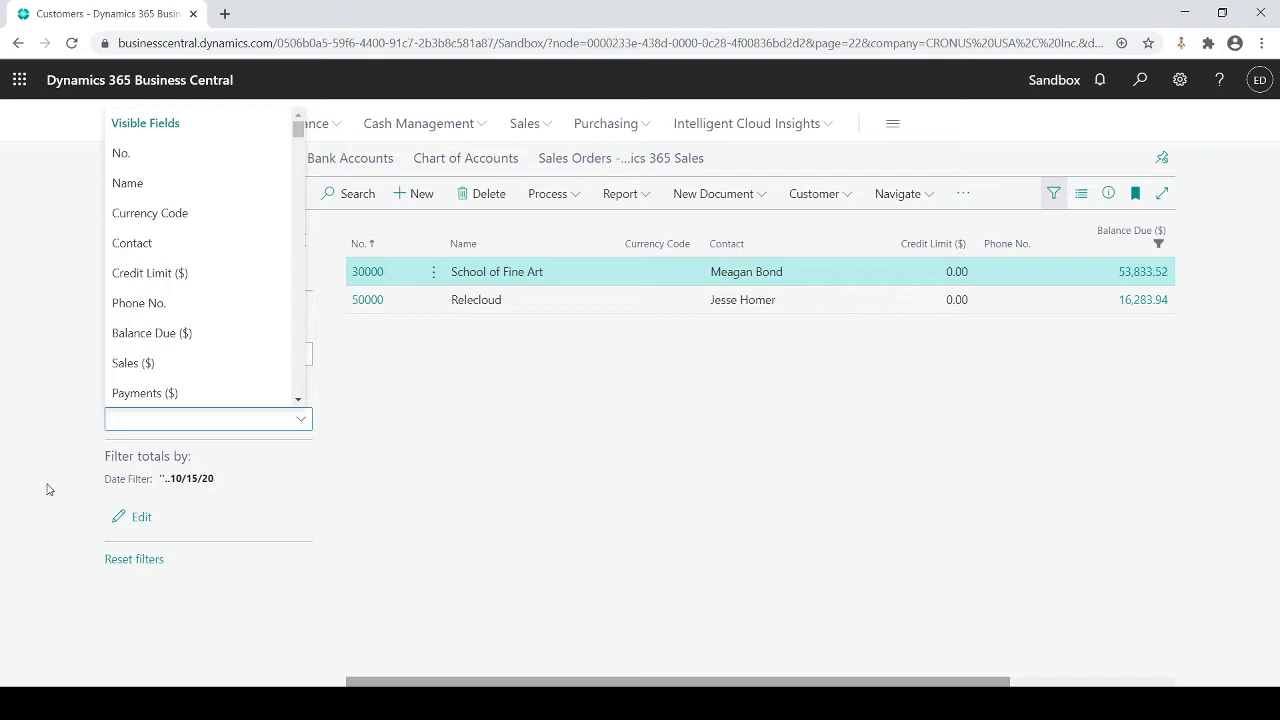
left_click(37, 425)
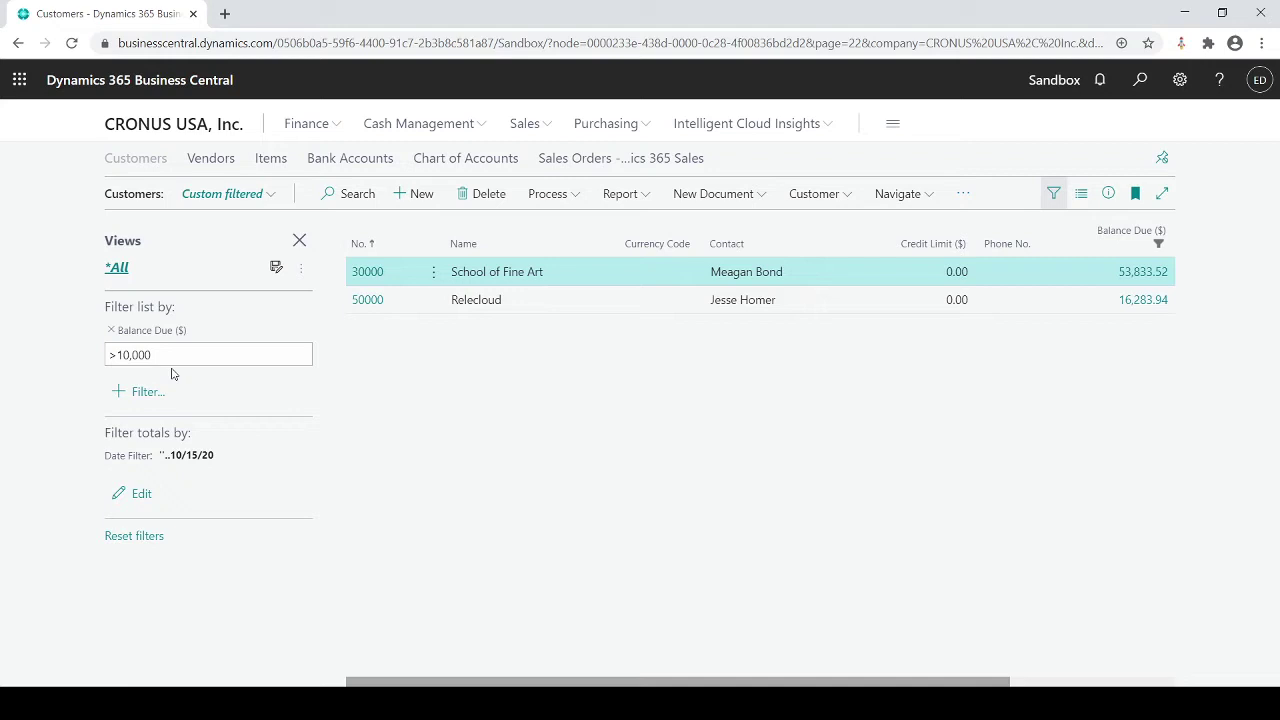
- Set the Balance Due ($) filter back to <>0
left_click(113, 352)
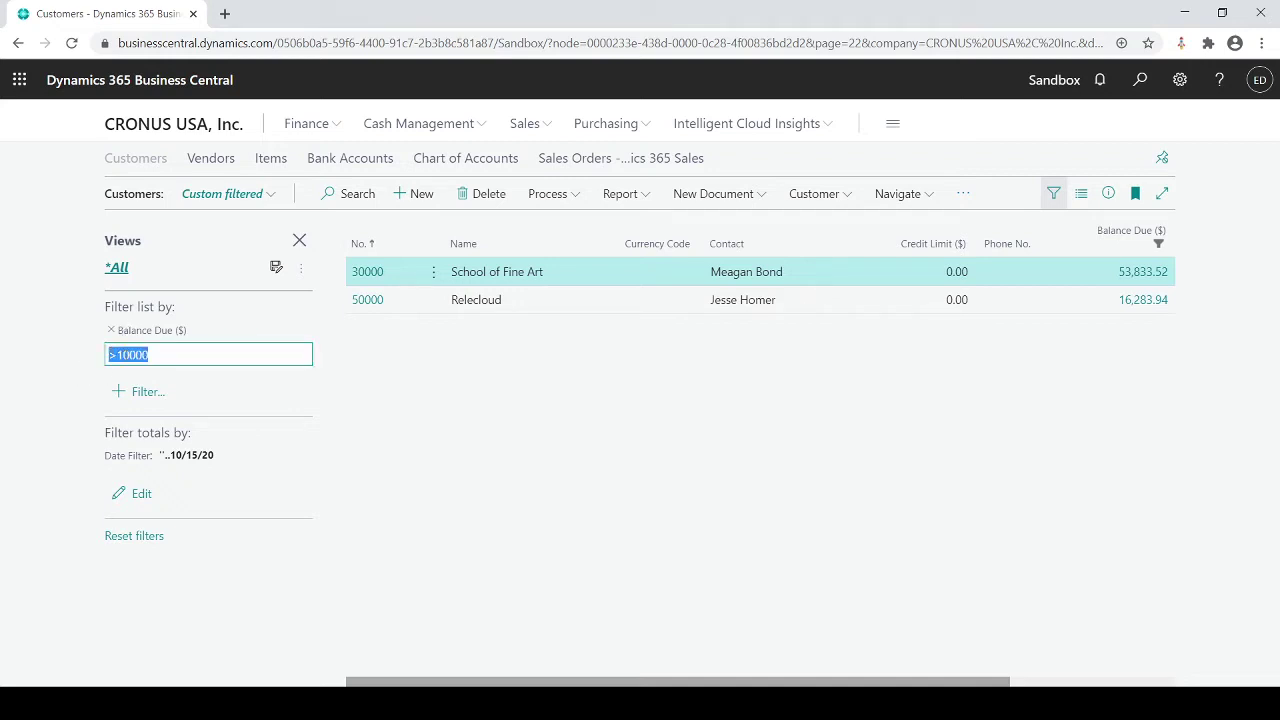
type("<>0")
key("Return")
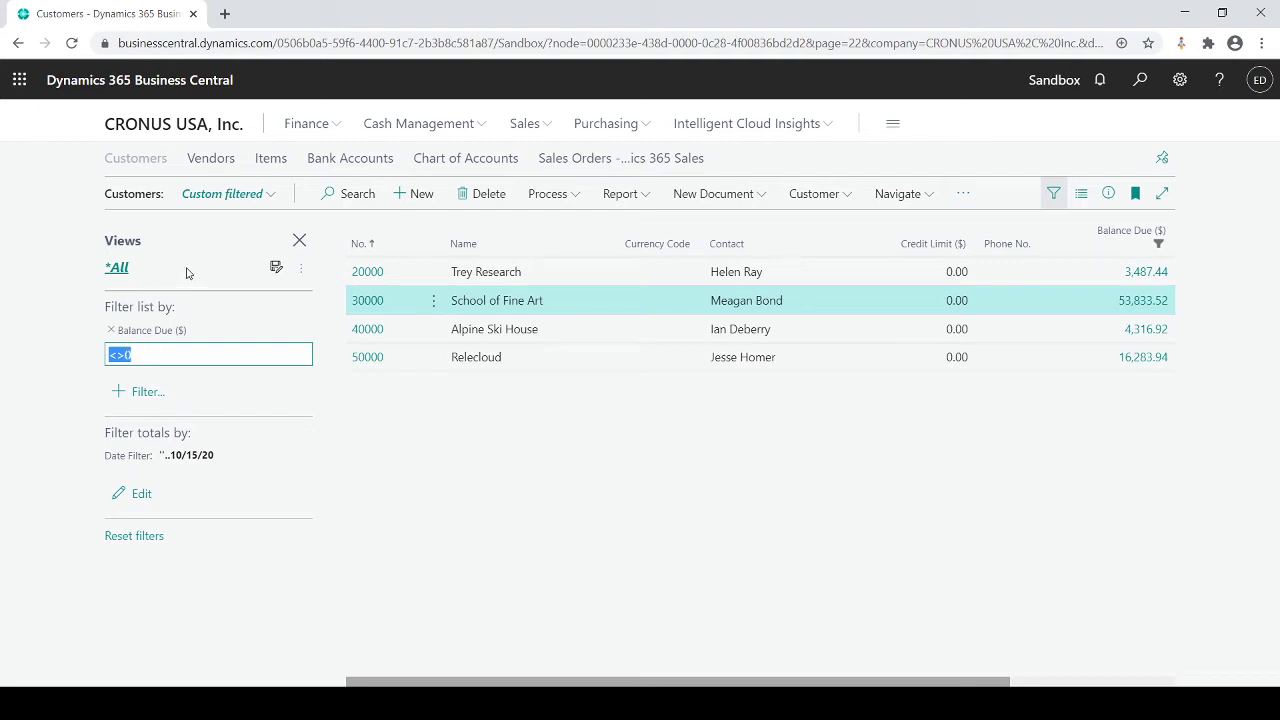
- Save the filtered customer list as a view named Balance Due and open that view
left_click(276, 270)
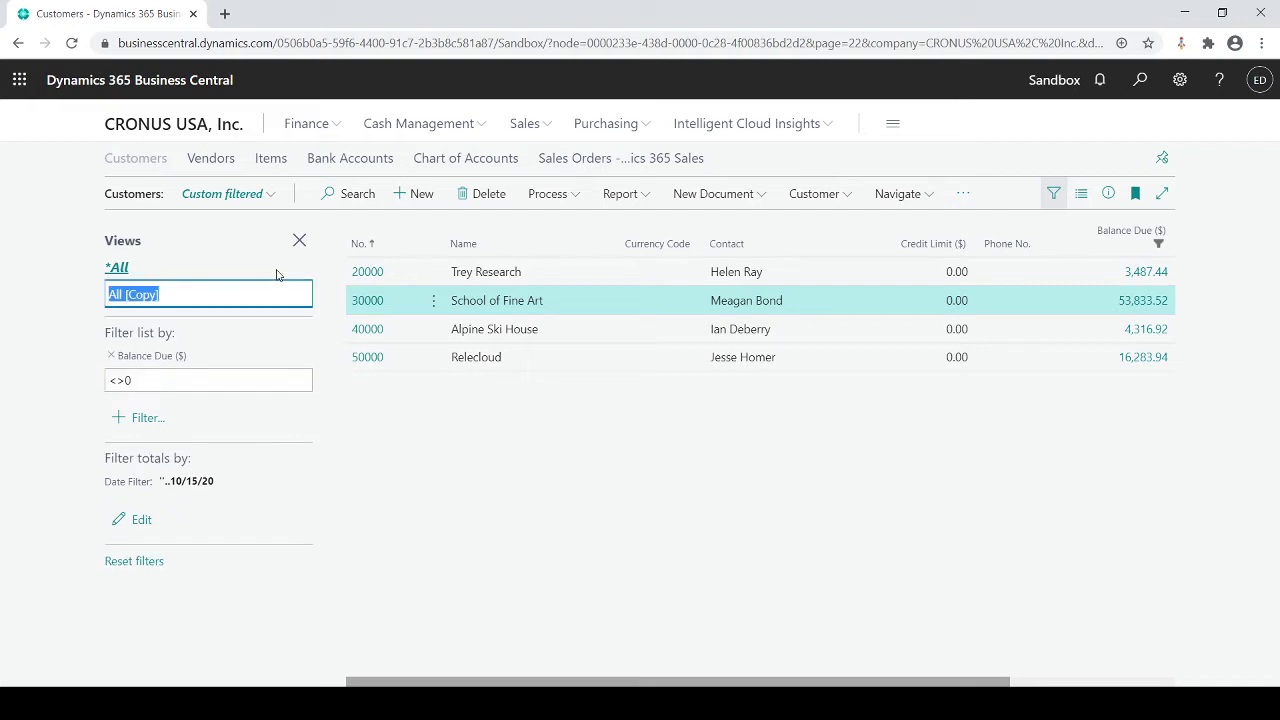
type("Blance Duea")
key("Return")
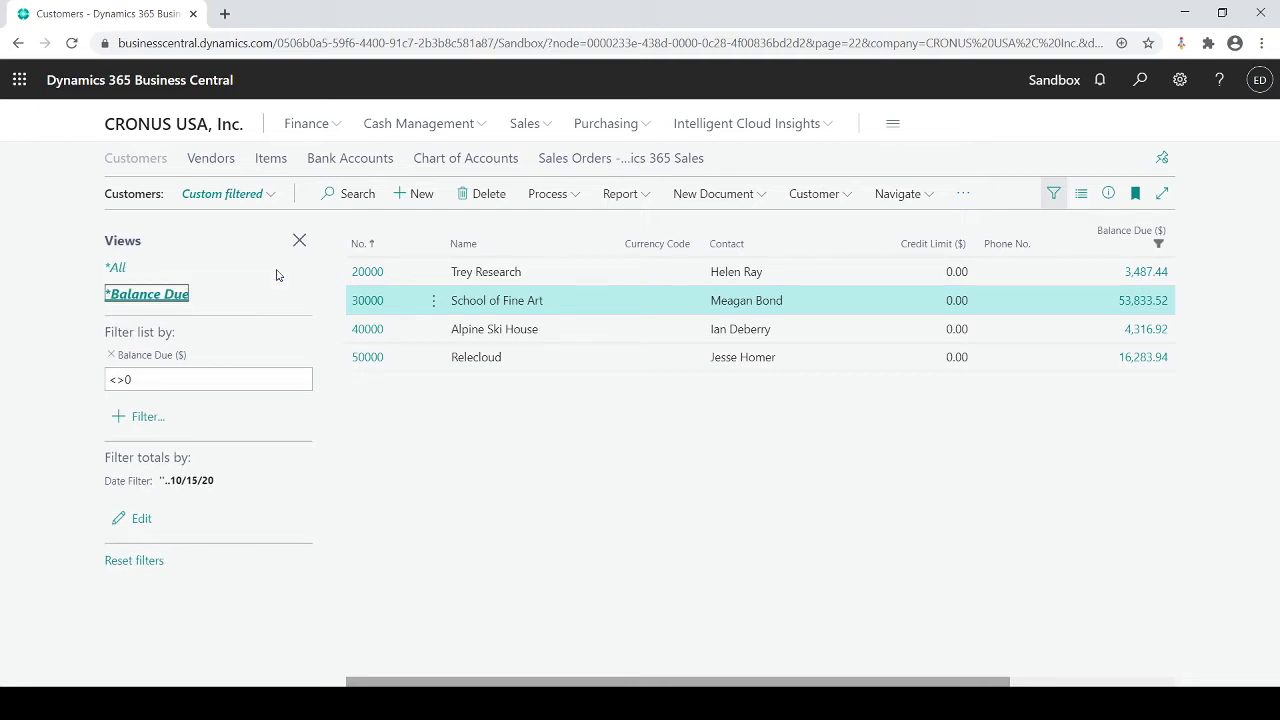
left_click(136, 301)
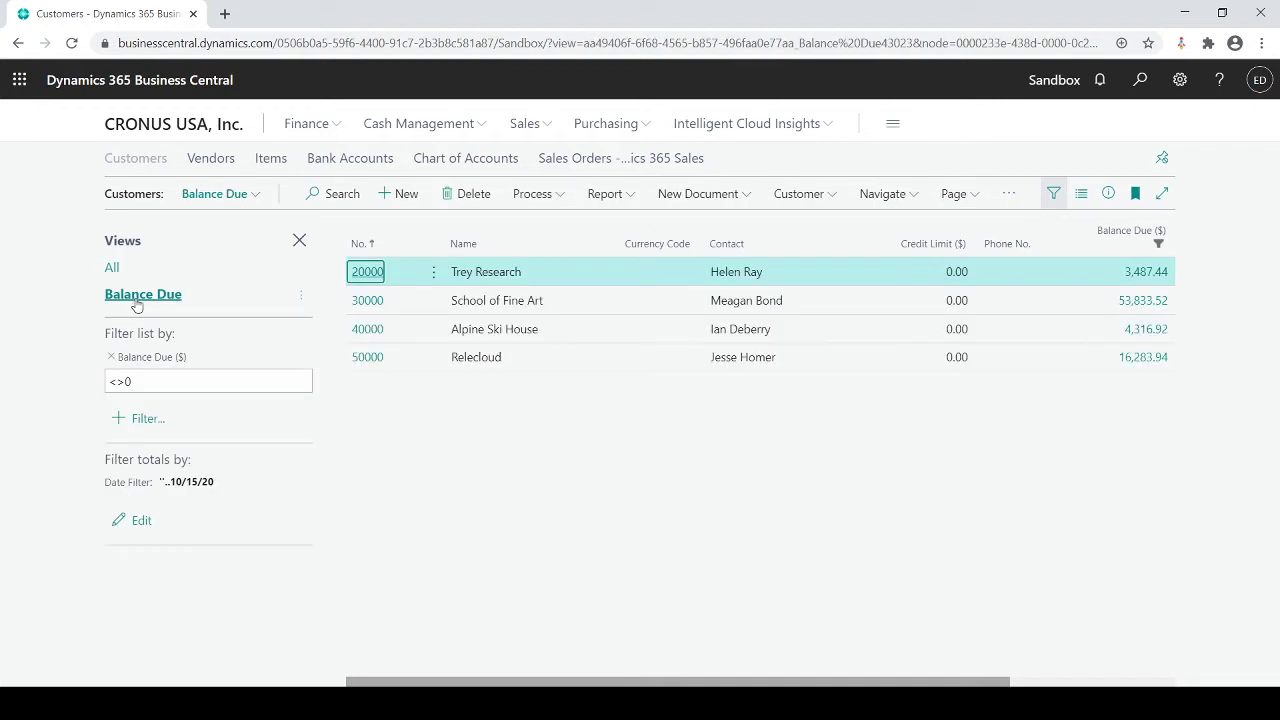
- Return to the company home page, reopen the Customers list and apply the saved Balance Due view
left_click(139, 134)
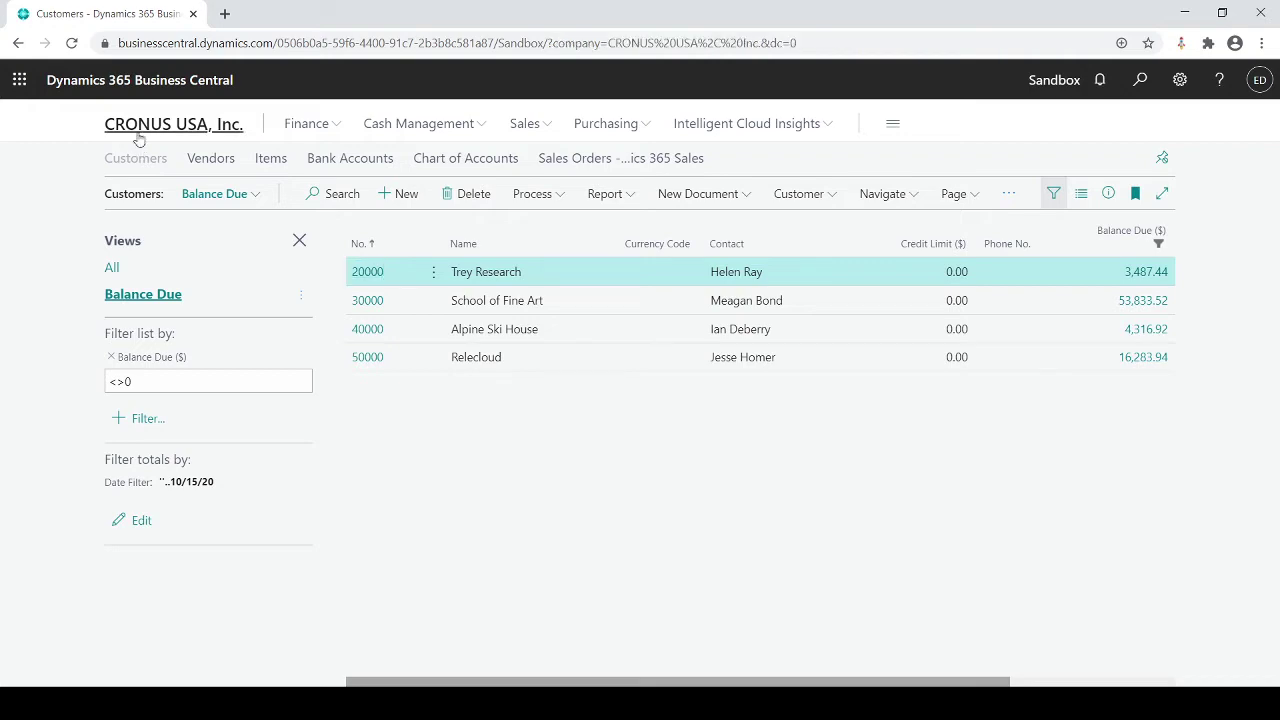
left_click(161, 163)
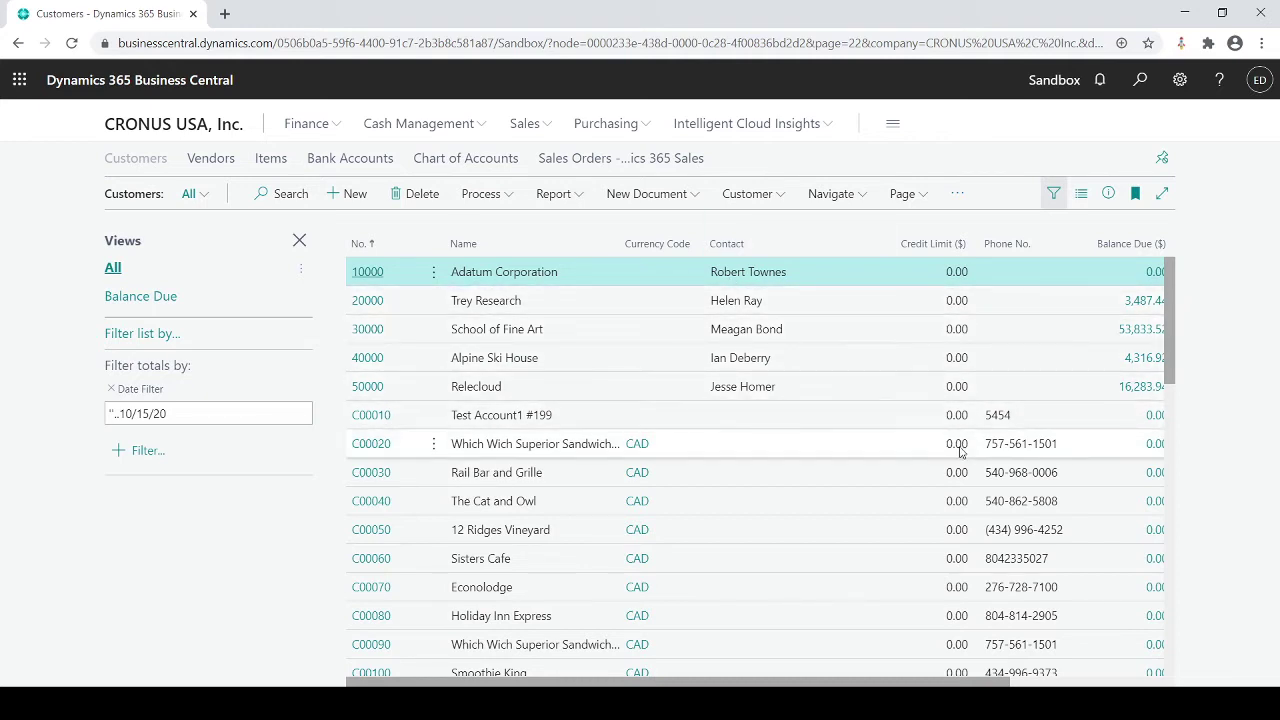
left_click(121, 302)
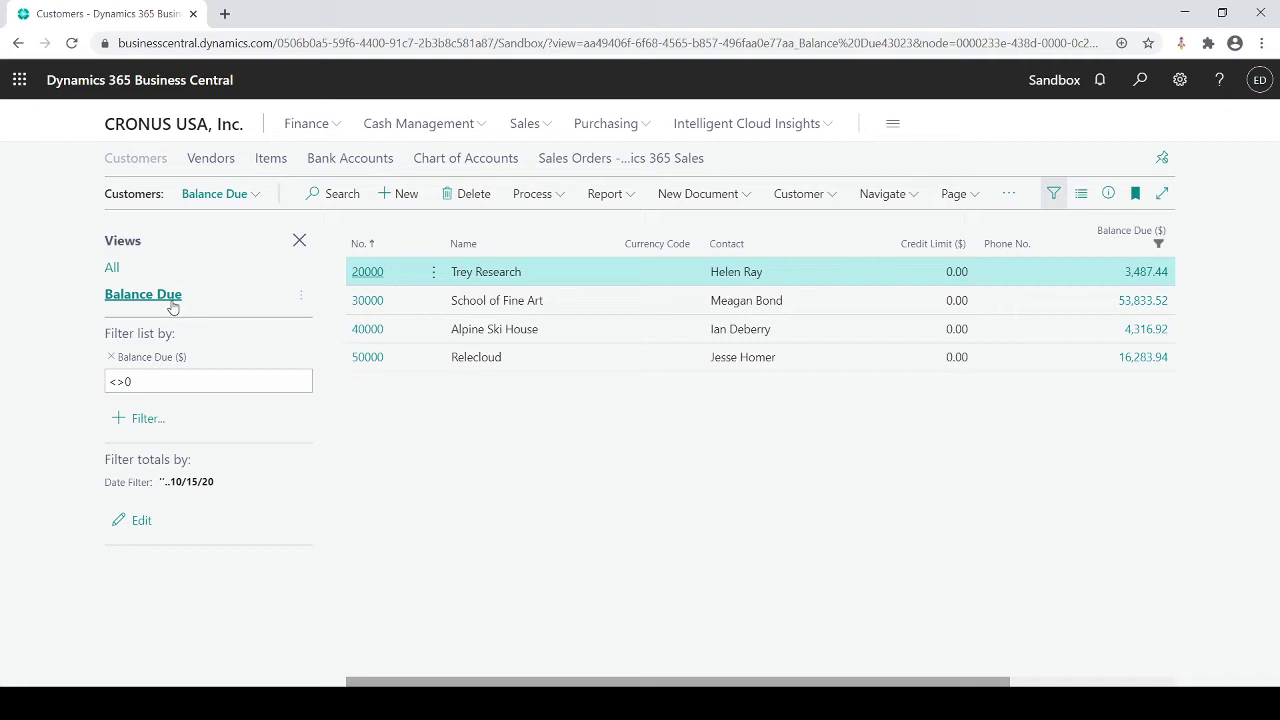
left_click(149, 379)
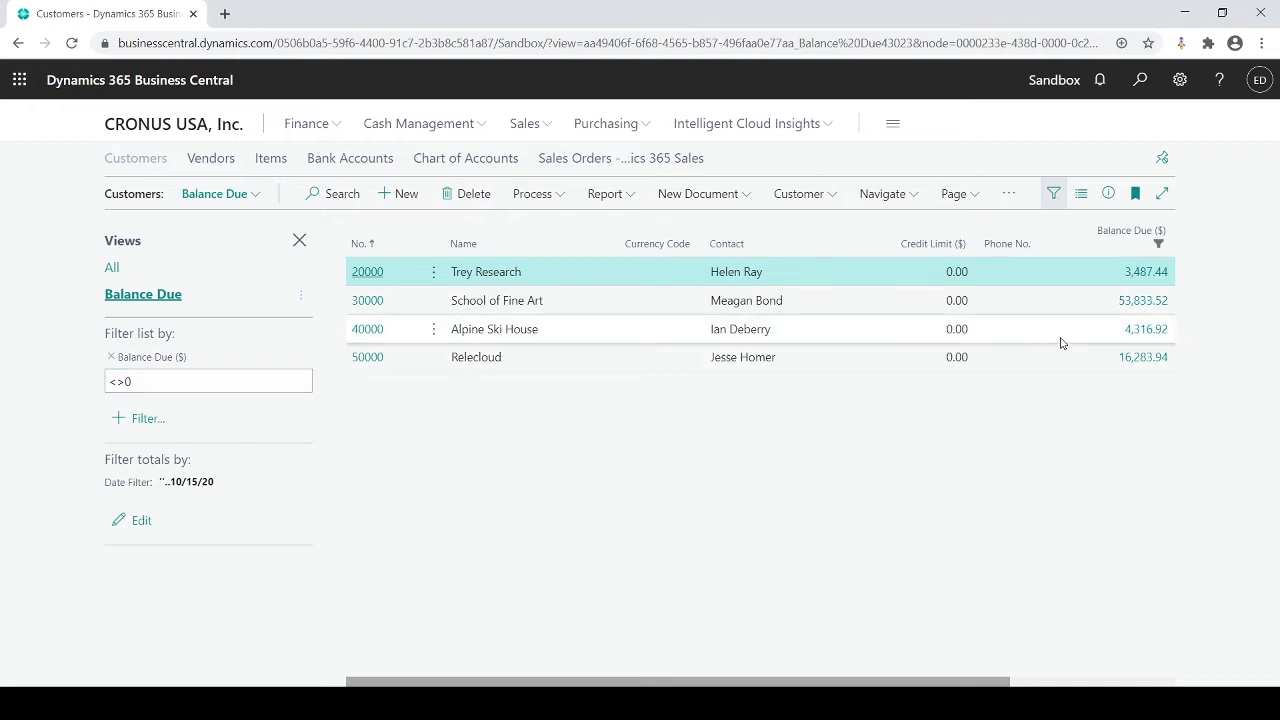
- Open the ledger entries behind School of Fine Art's balance due and remove the Open filter
left_click(1138, 300)
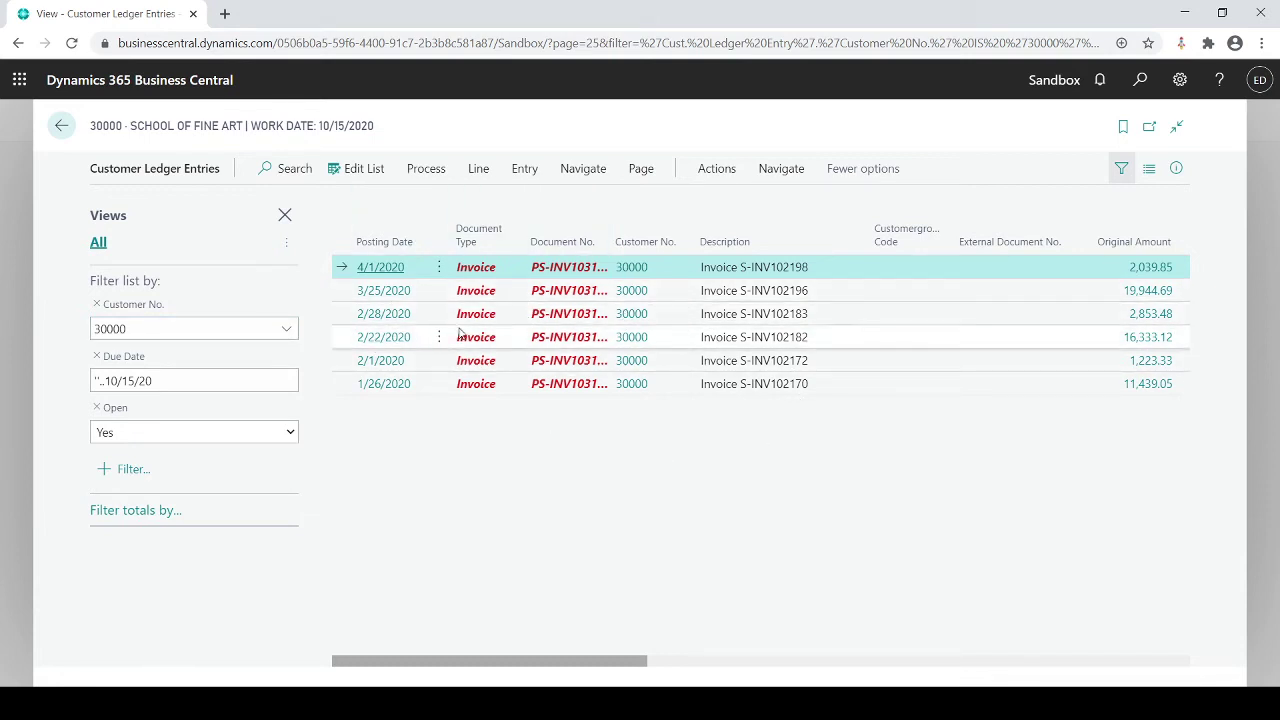
left_click(130, 383)
left_click(103, 403)
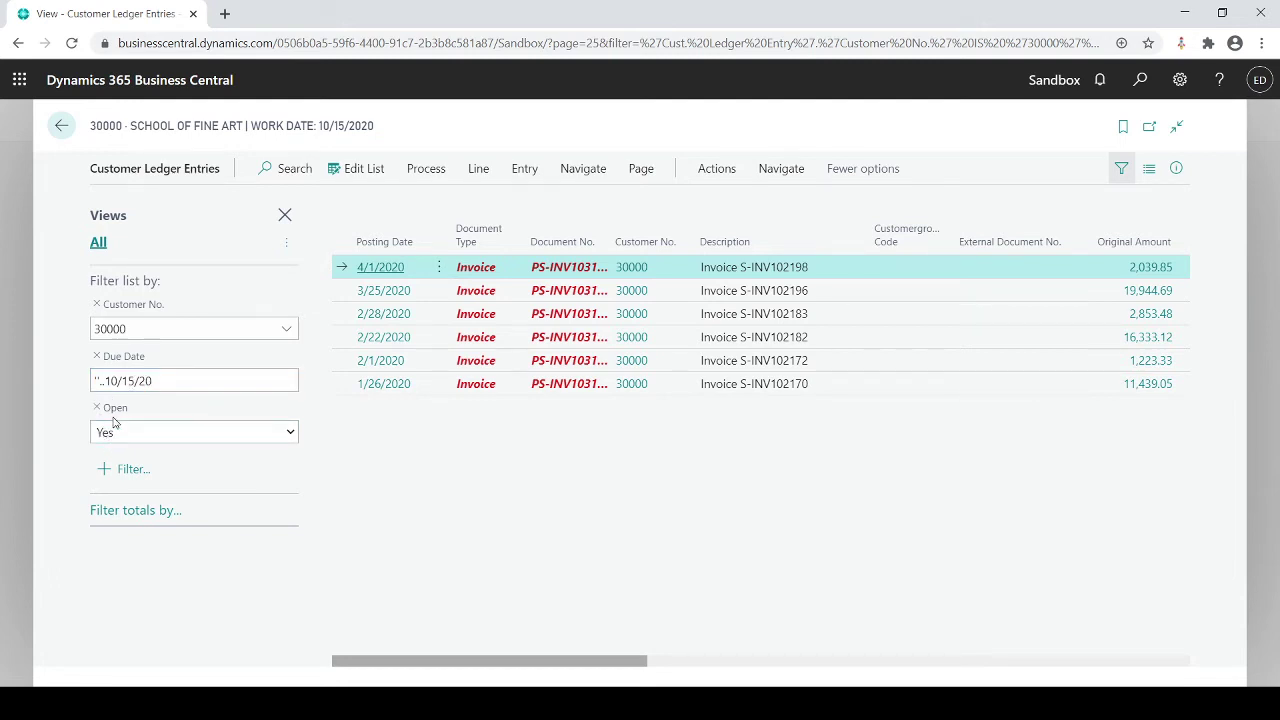
left_click(97, 408)
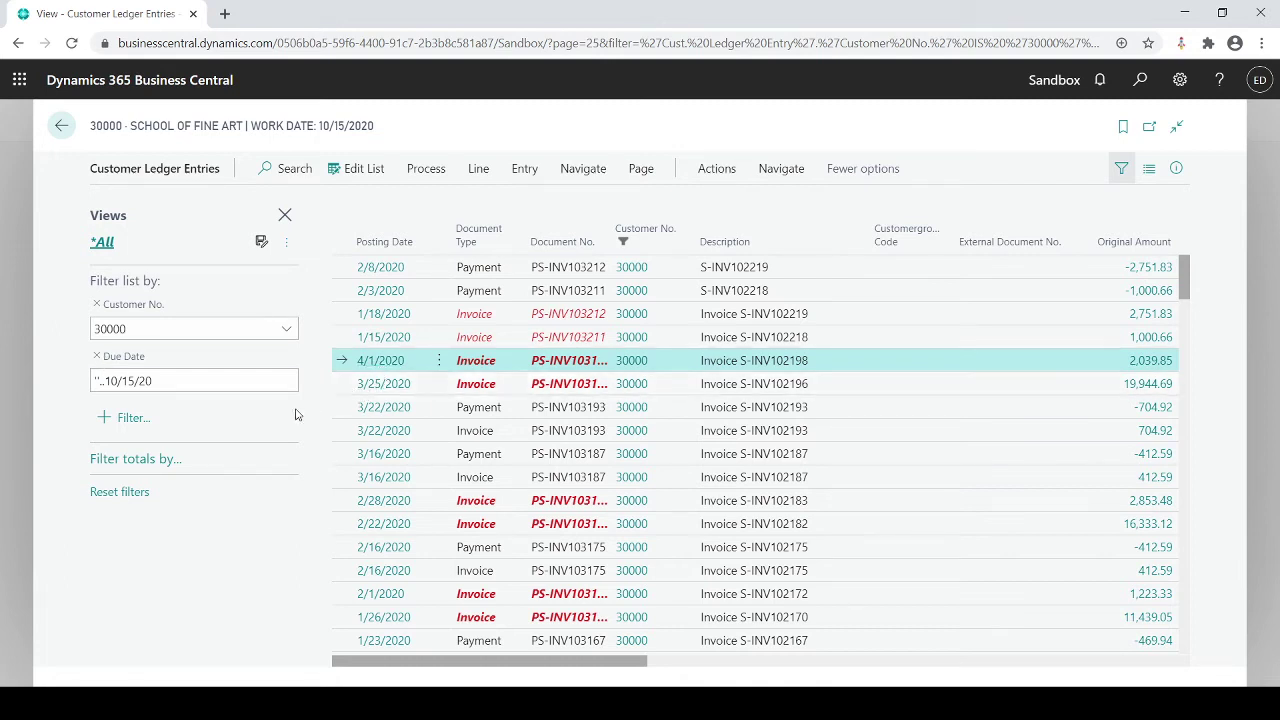
- Filter the customer ledger entries by Posting Date with the range 020120..022820
left_click(105, 421)
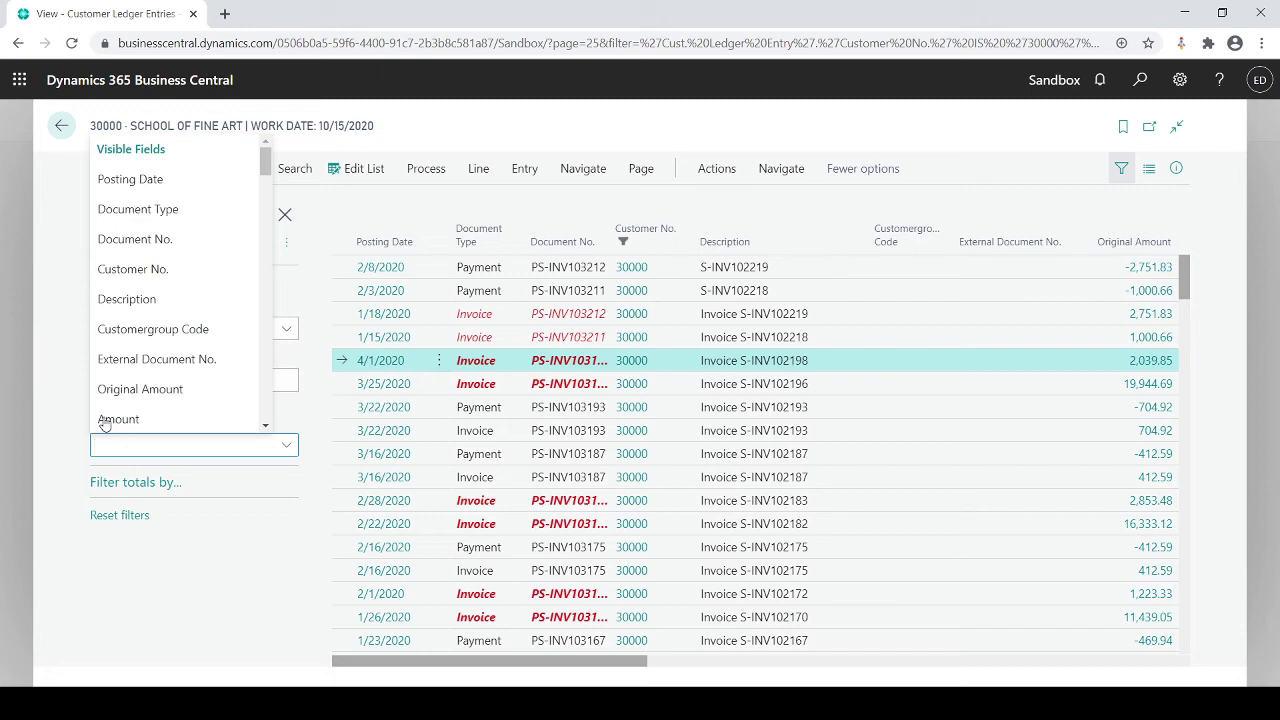
left_click(134, 177)
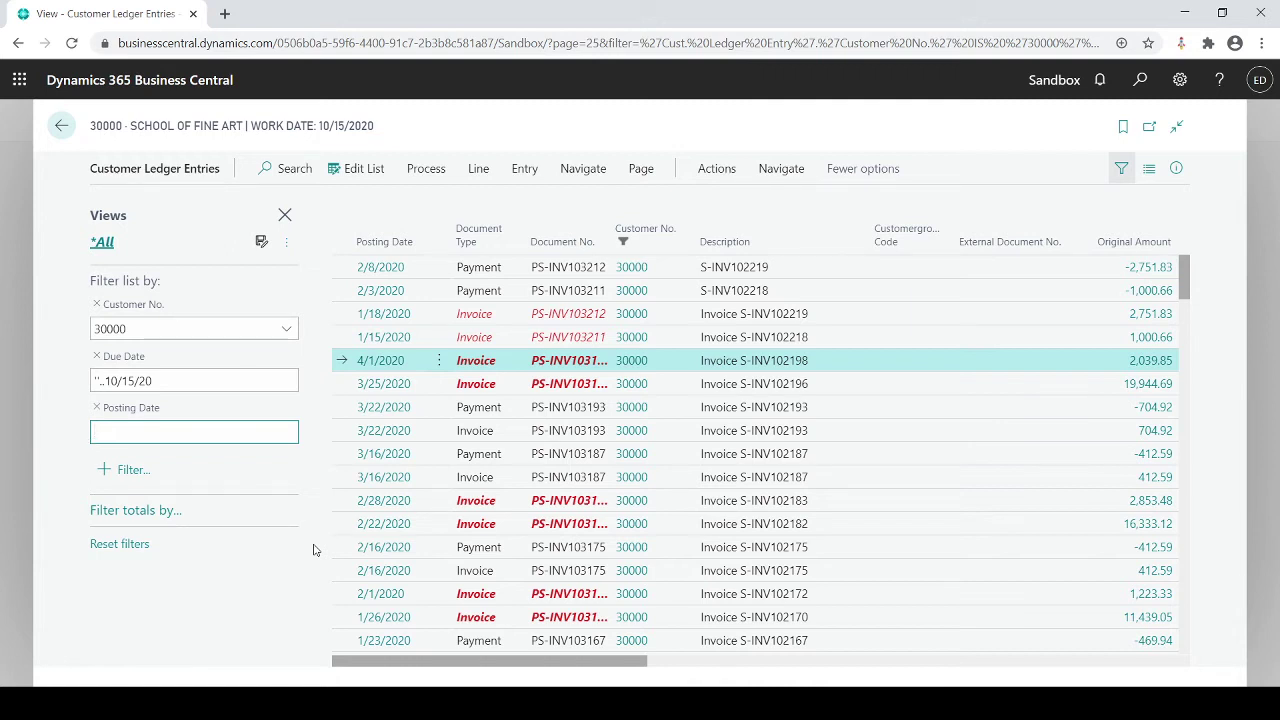
type("020120..022820")
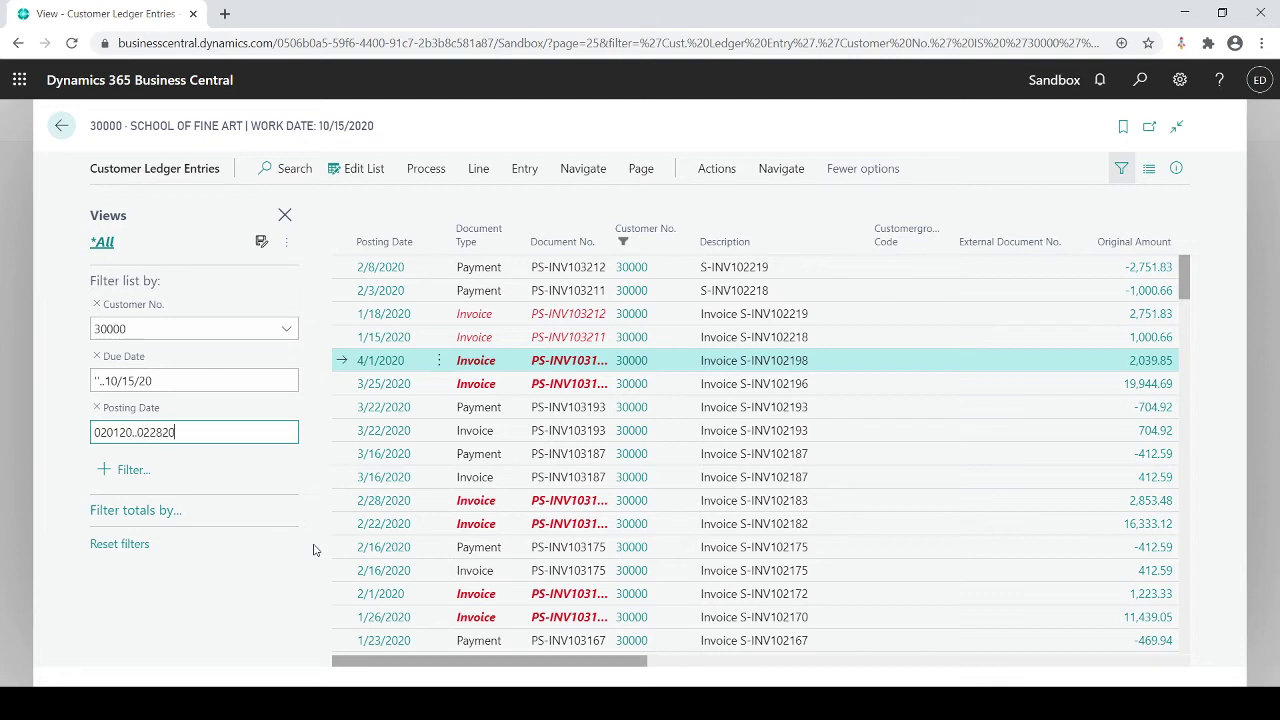
key("Return")
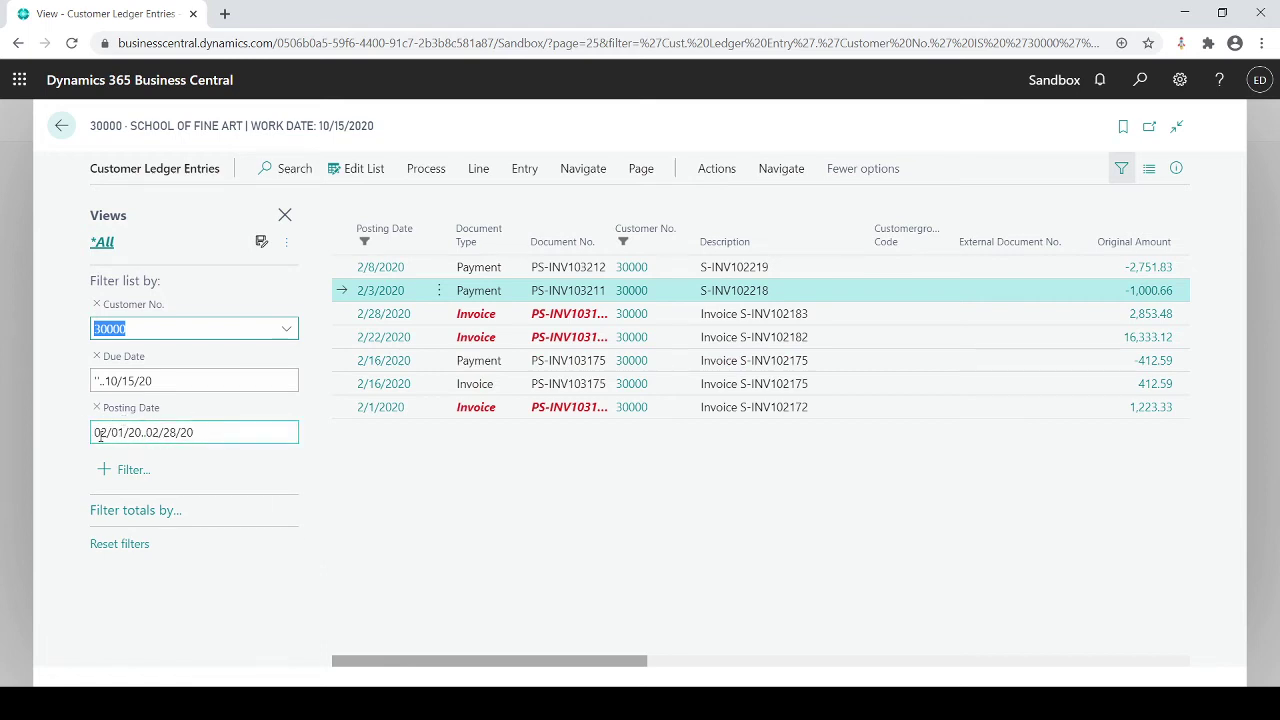
- Examine how the Posting Date range 020120..022820 is written in the filter
left_click(161, 432)
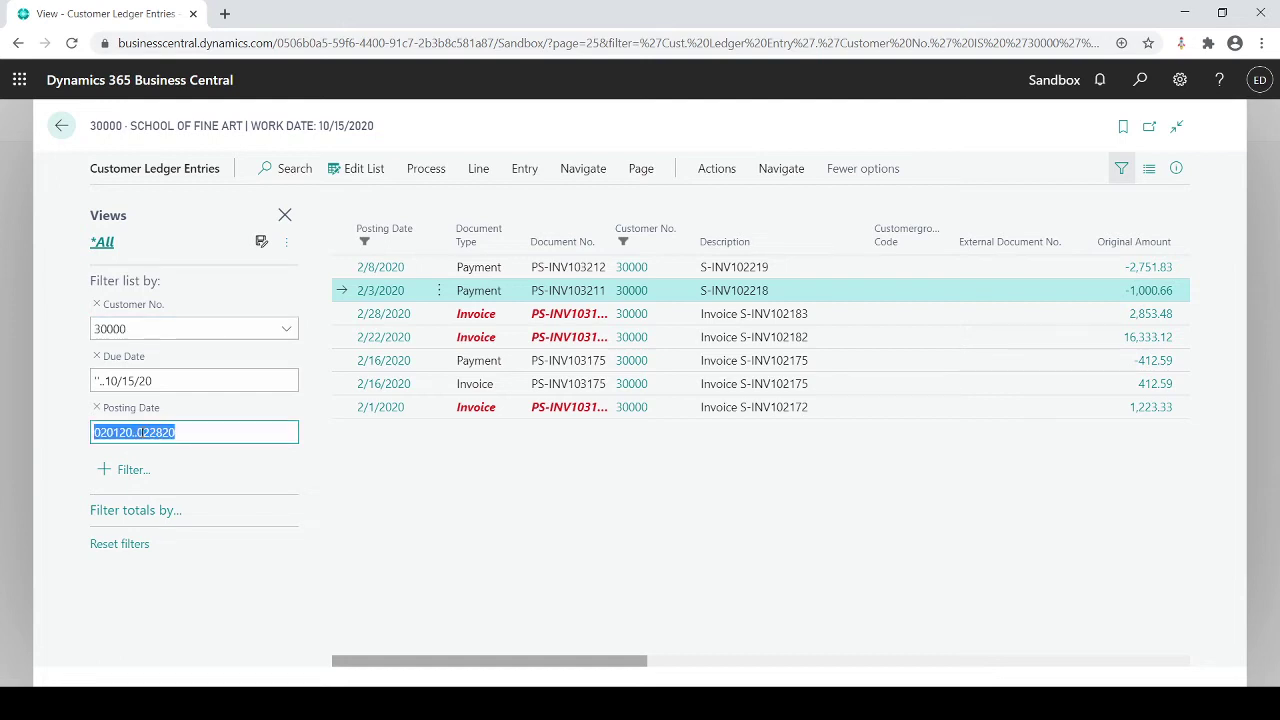
type("020120..022820")
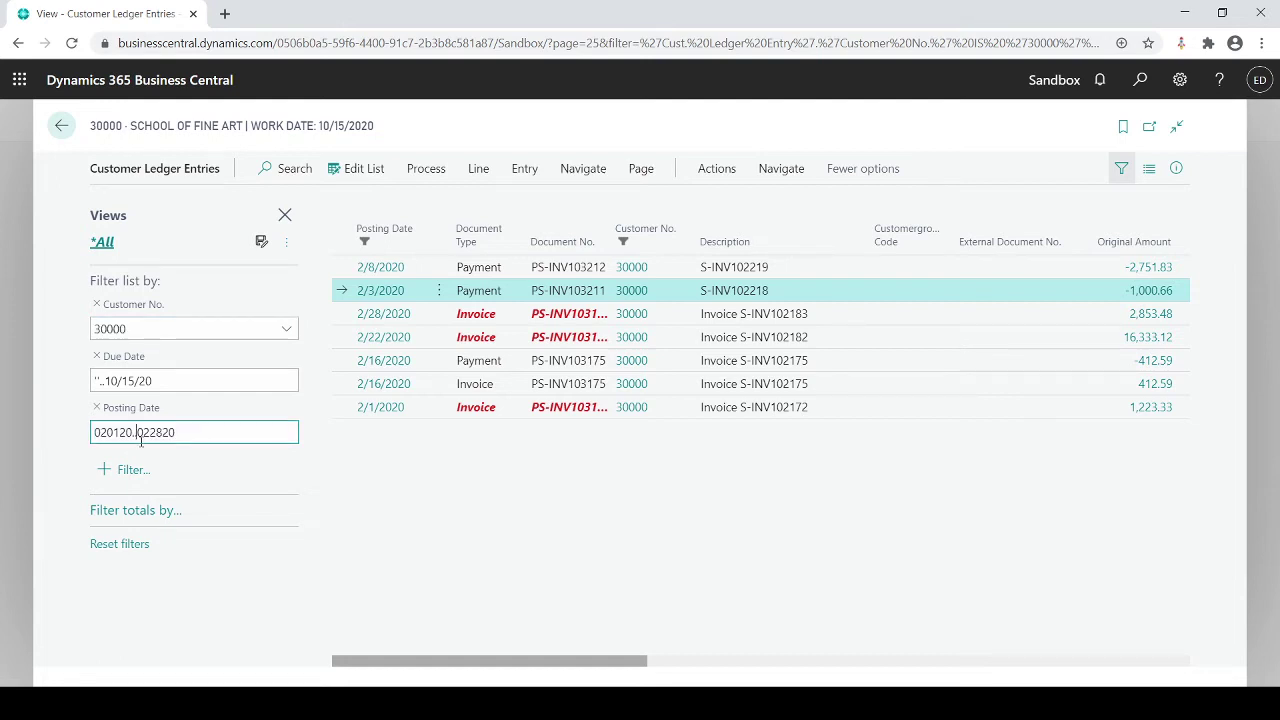
left_click(141, 438)
key("Left")
key("Left")
key("Right")
key("Right")
key("Right")
key("Right")
key("Right")
key("Right")
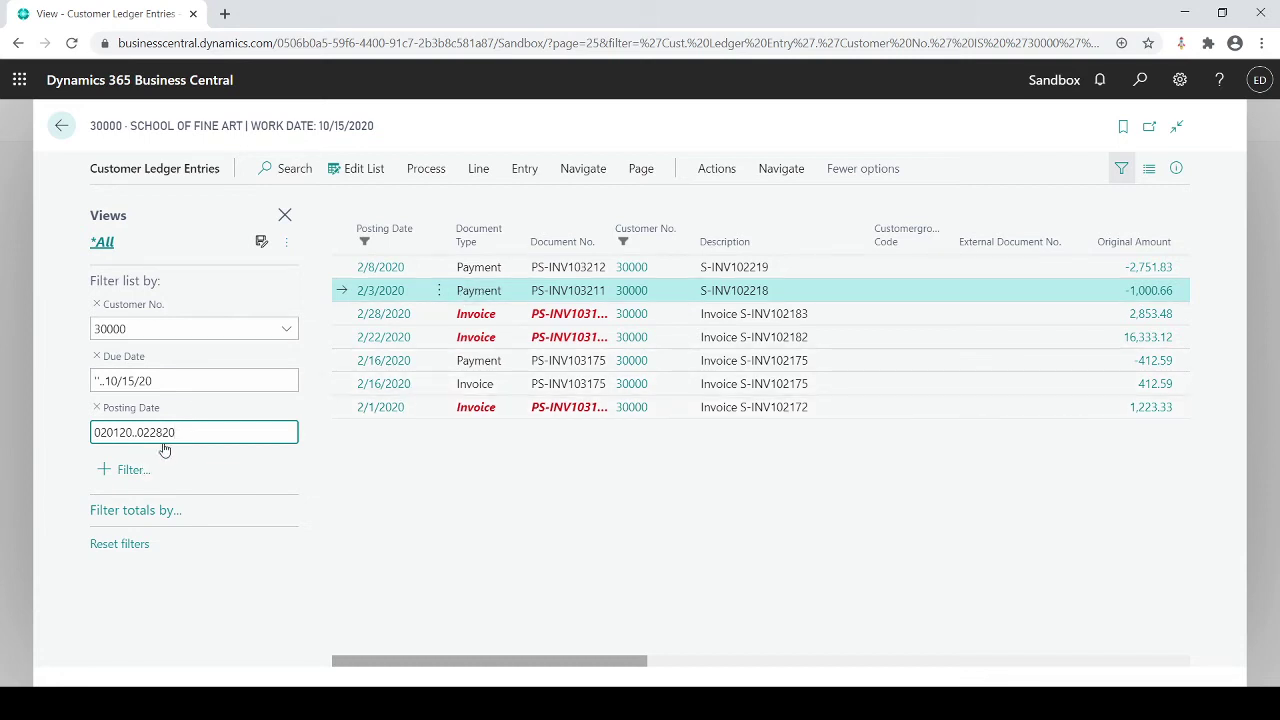
- Add a Document Type filter to the customer ledger entries and set it to Payment
left_click(104, 472)
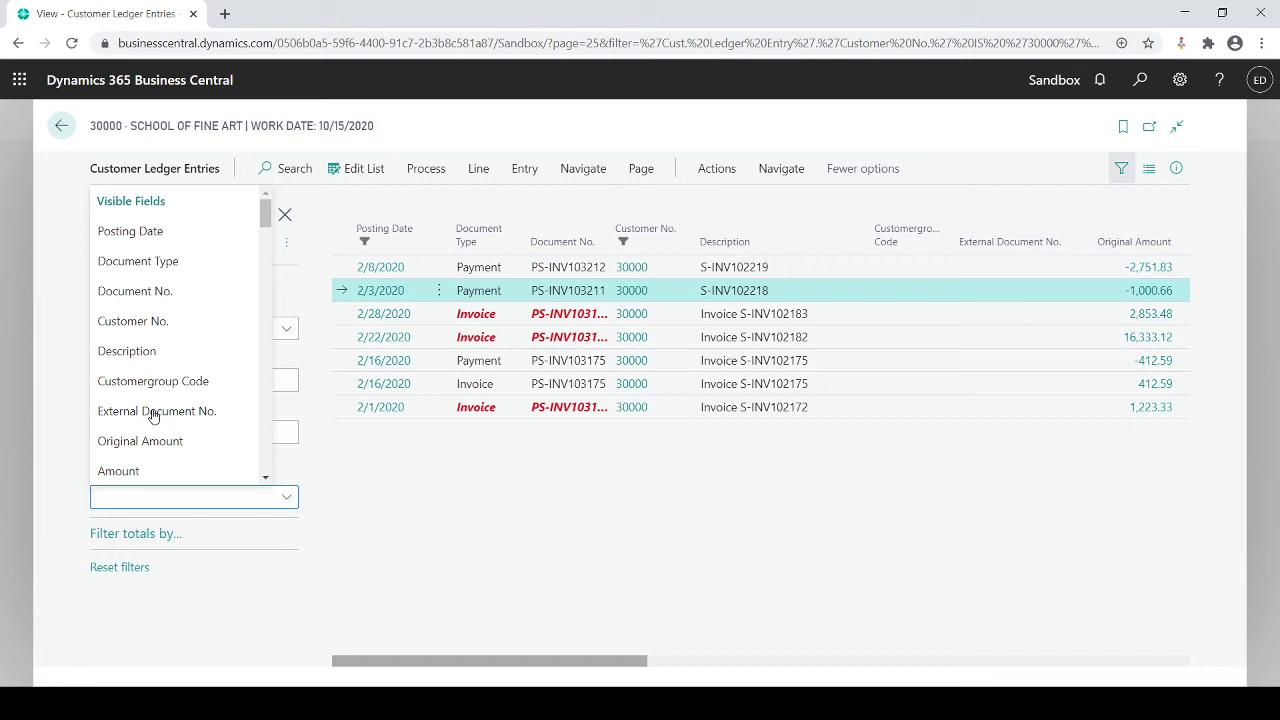
left_click(150, 262)
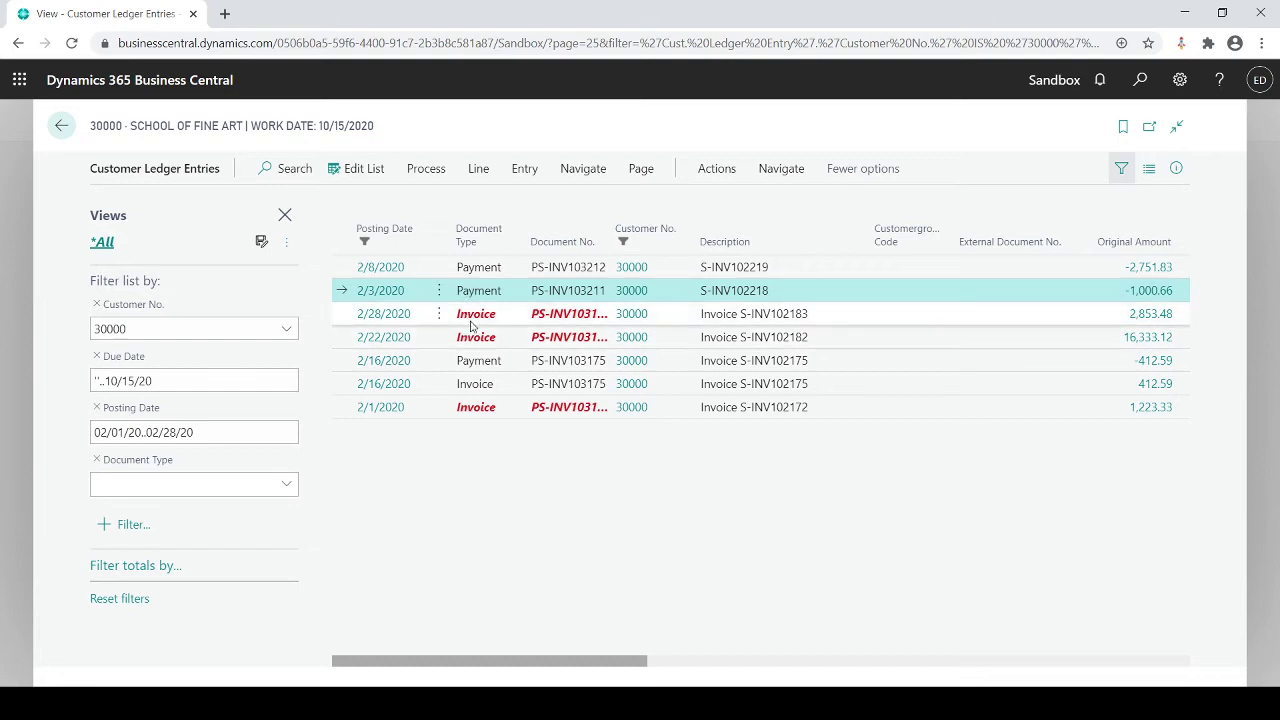
left_click(287, 484)
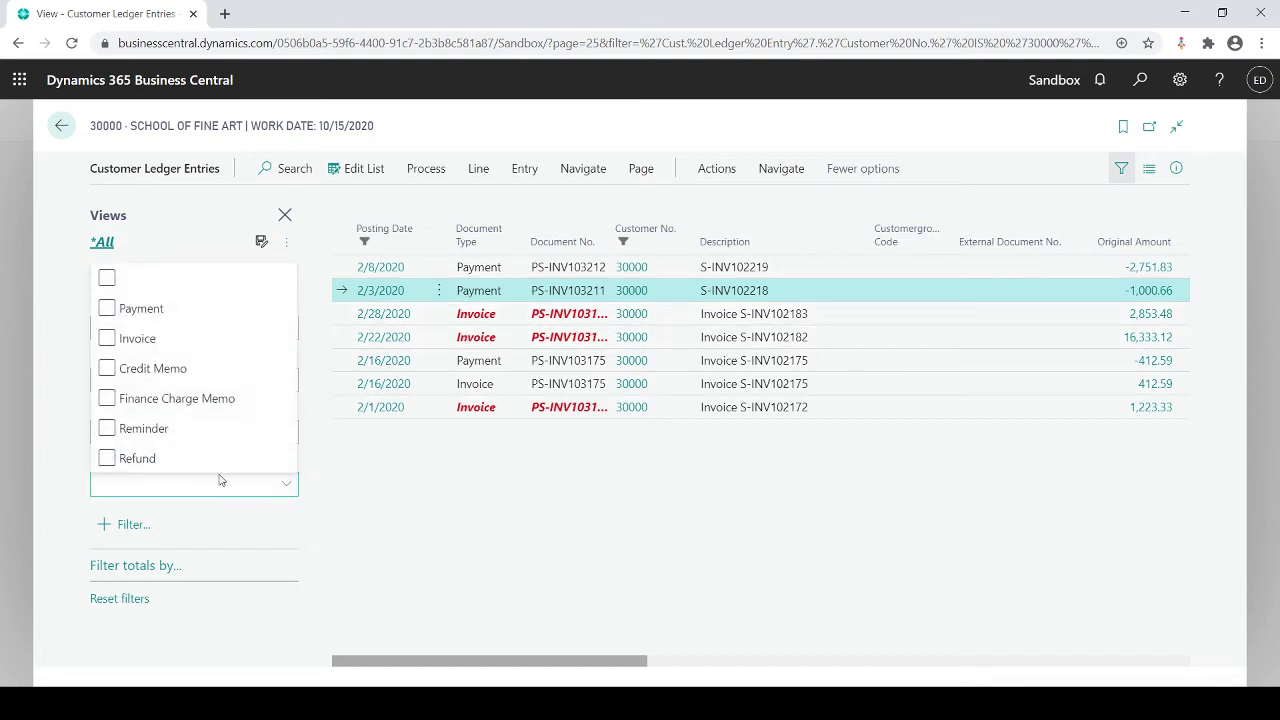
left_click(107, 308)
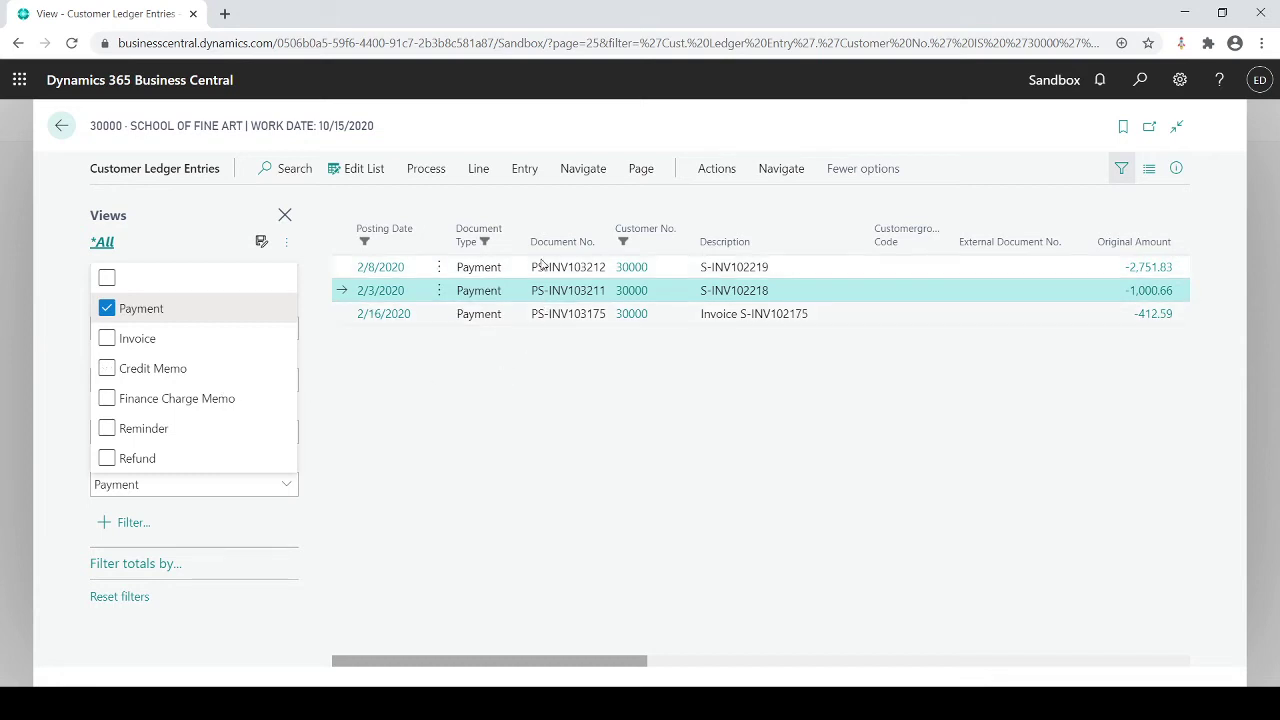
- Switch the Document Type filter from Payment to Invoice
left_click(109, 311)
left_click(106, 340)
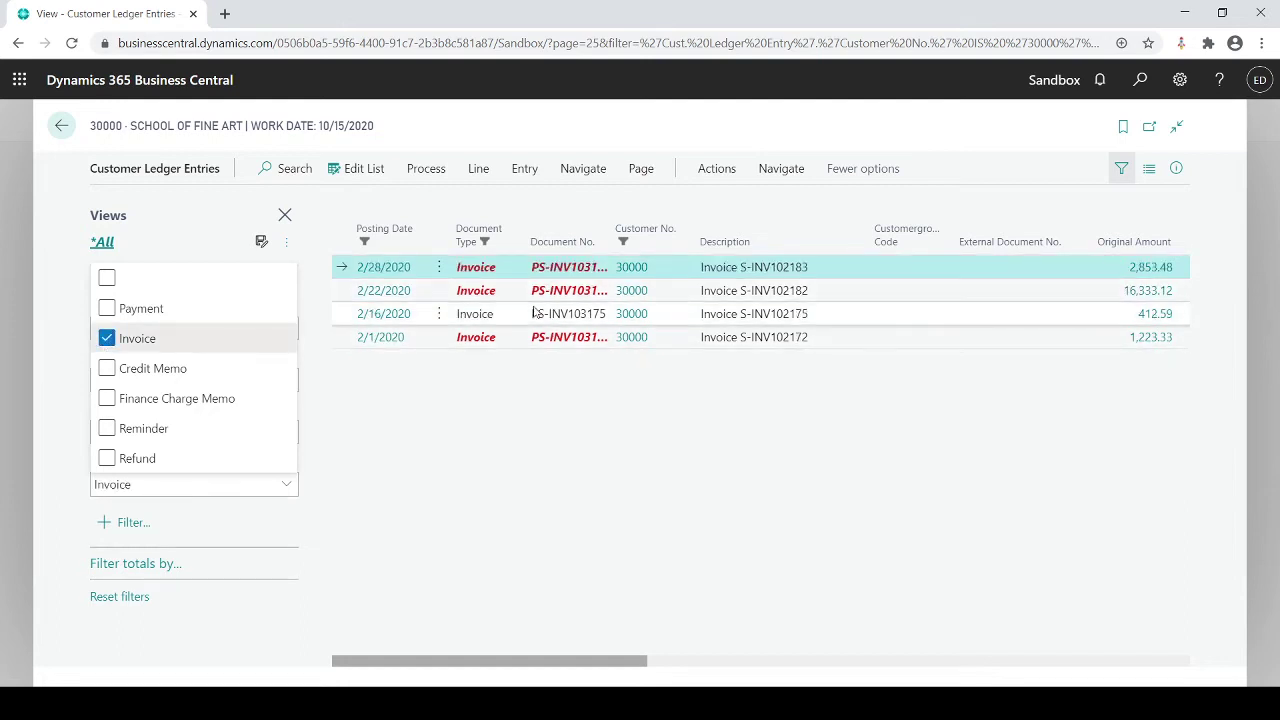
left_click(469, 410)
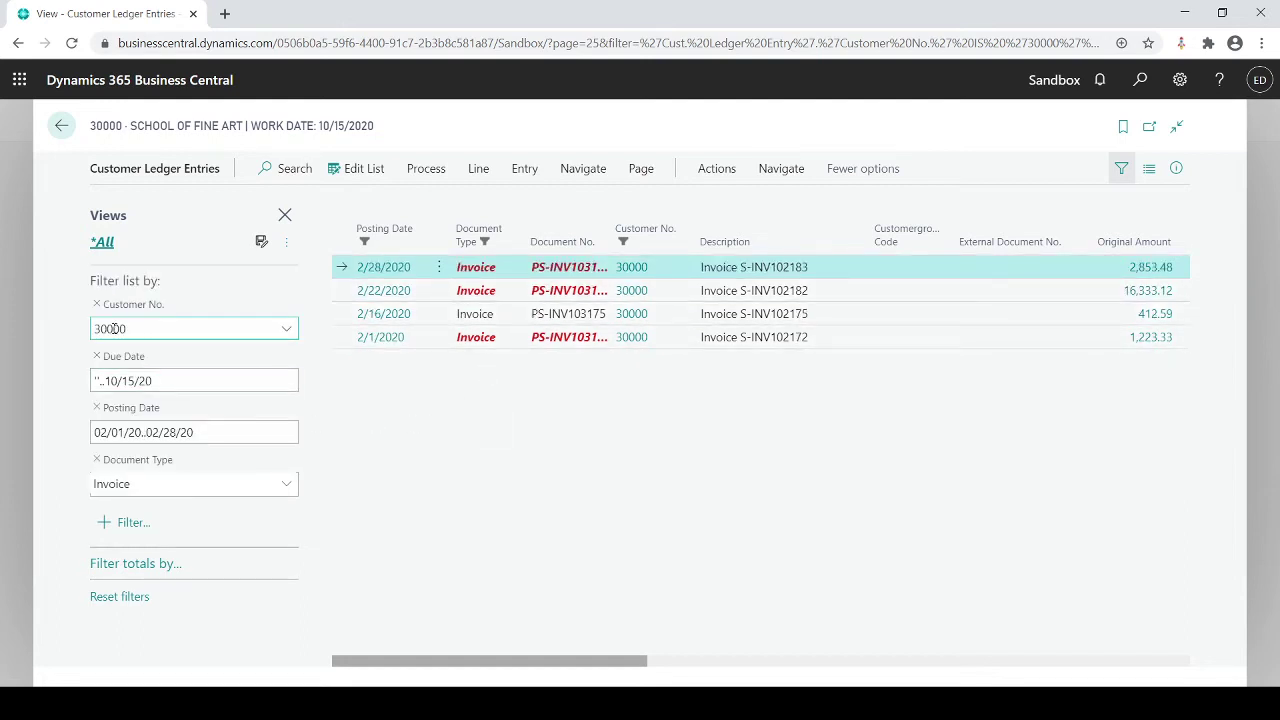
- Review the Due Date, Posting Date and Document Type filters, including how the posting date range is written
left_click(118, 379)
left_click(153, 428)
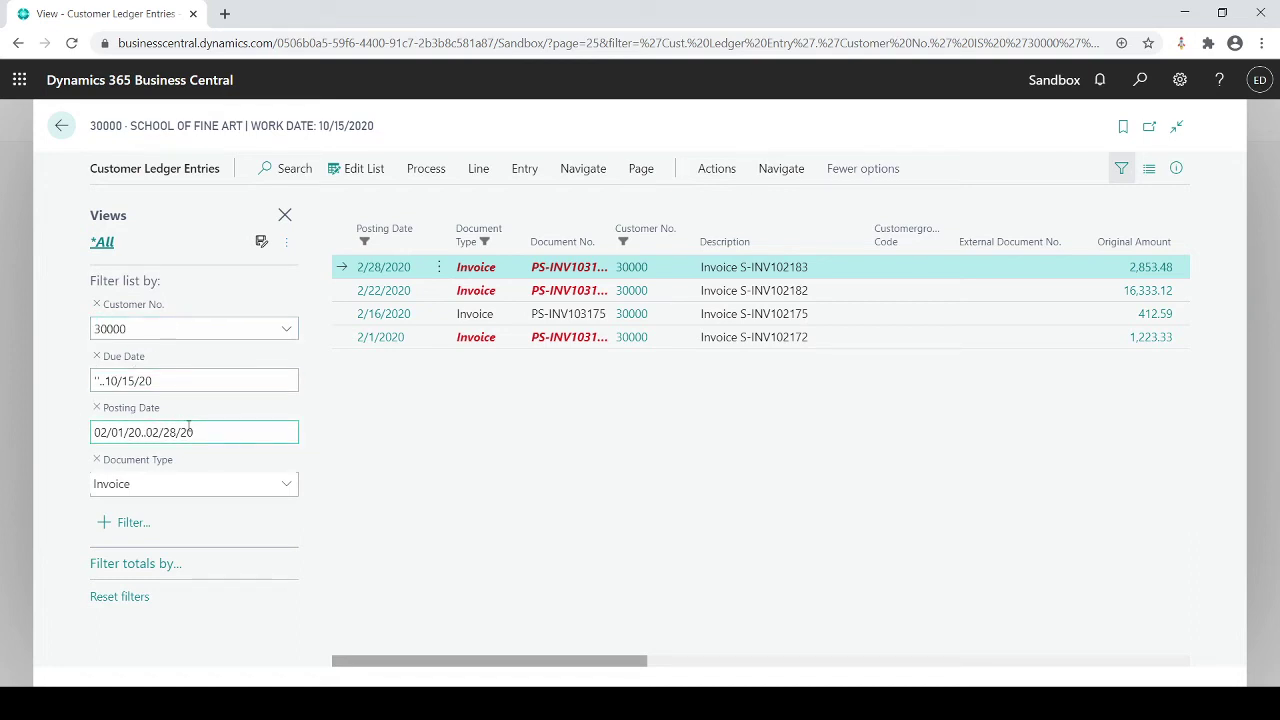
left_click(114, 481)
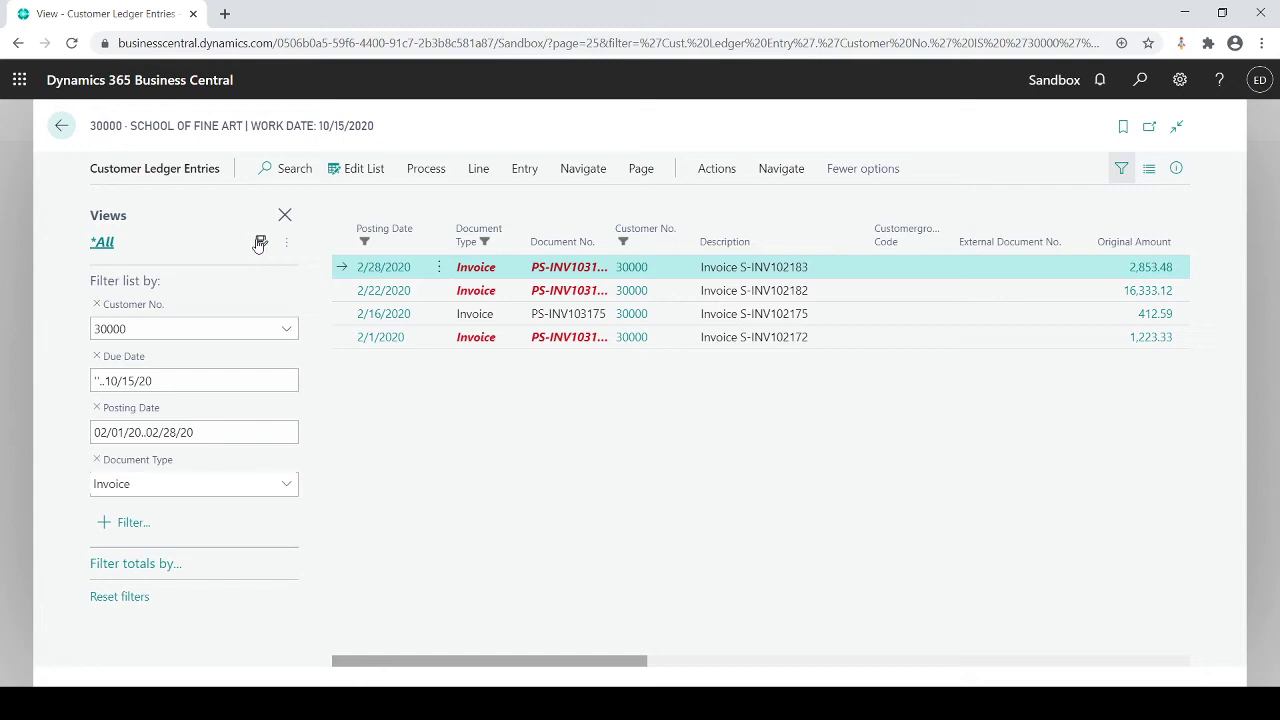
left_click(133, 432)
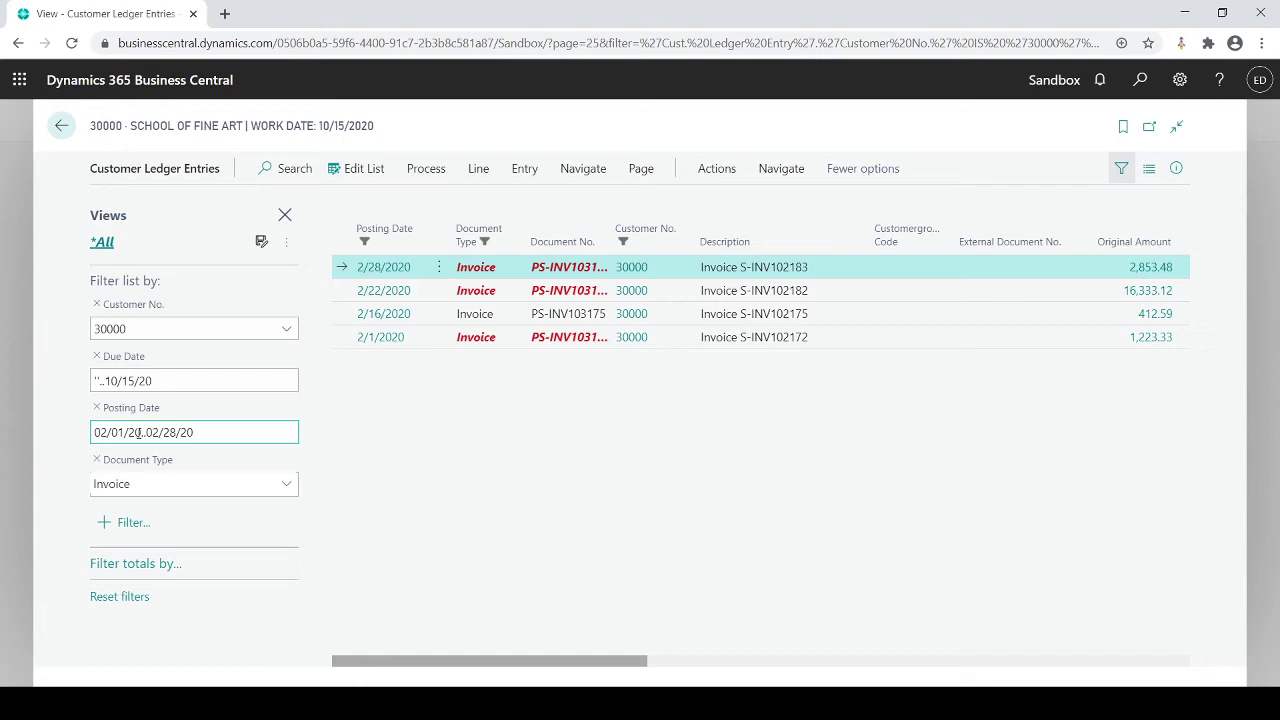
left_click_drag(94, 432, 145, 432)
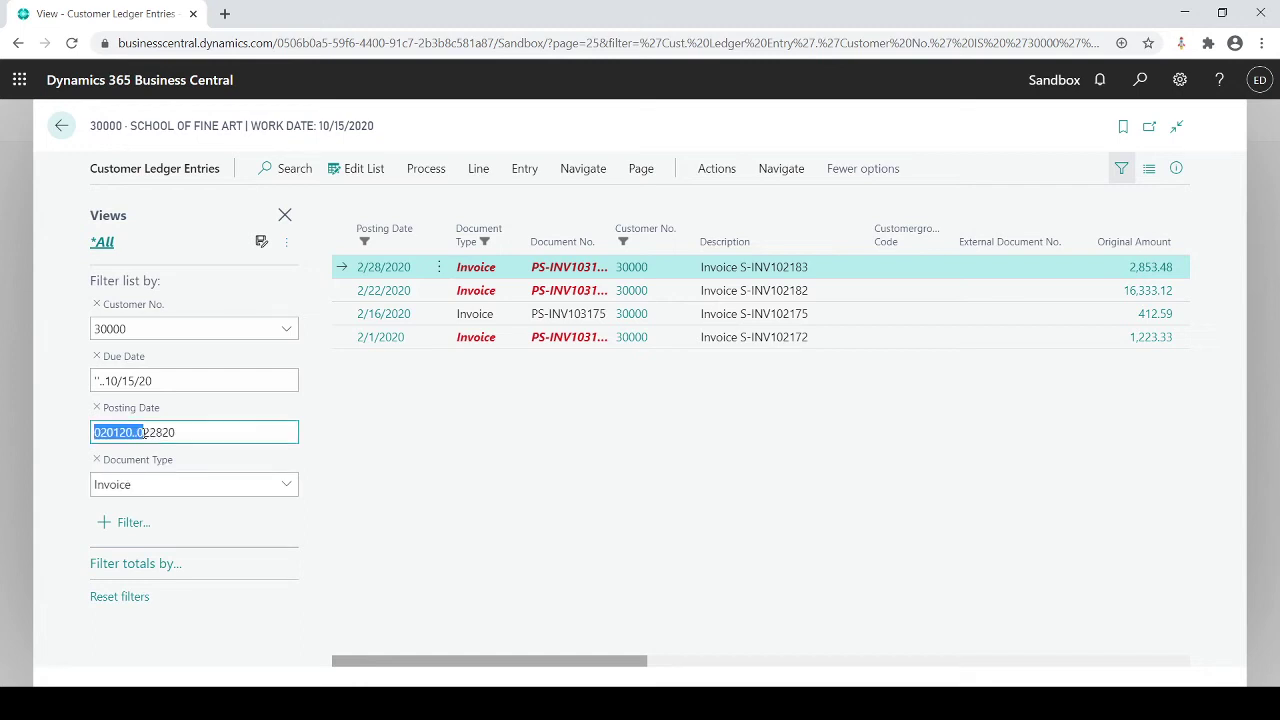
left_click(141, 432)
- Remove the Customer No., Due Date, Posting Date and Document Type filters from the ledger entries
left_click(98, 307)
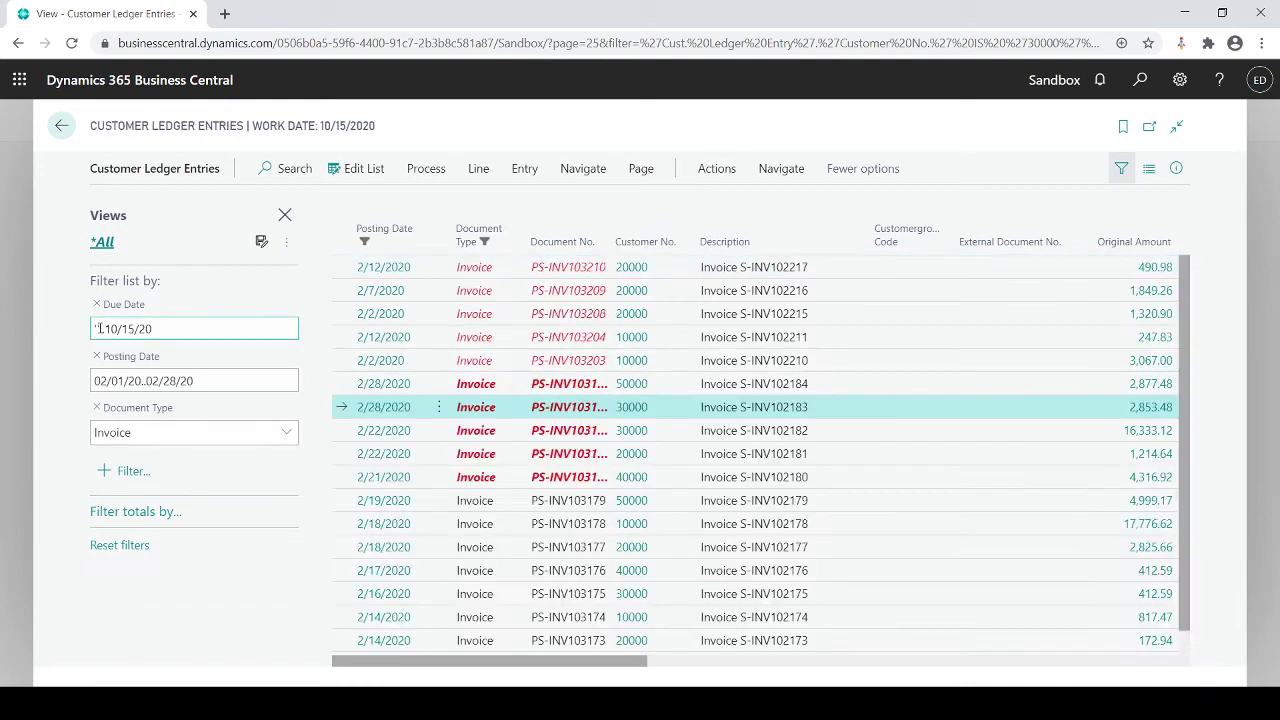
left_click(98, 305)
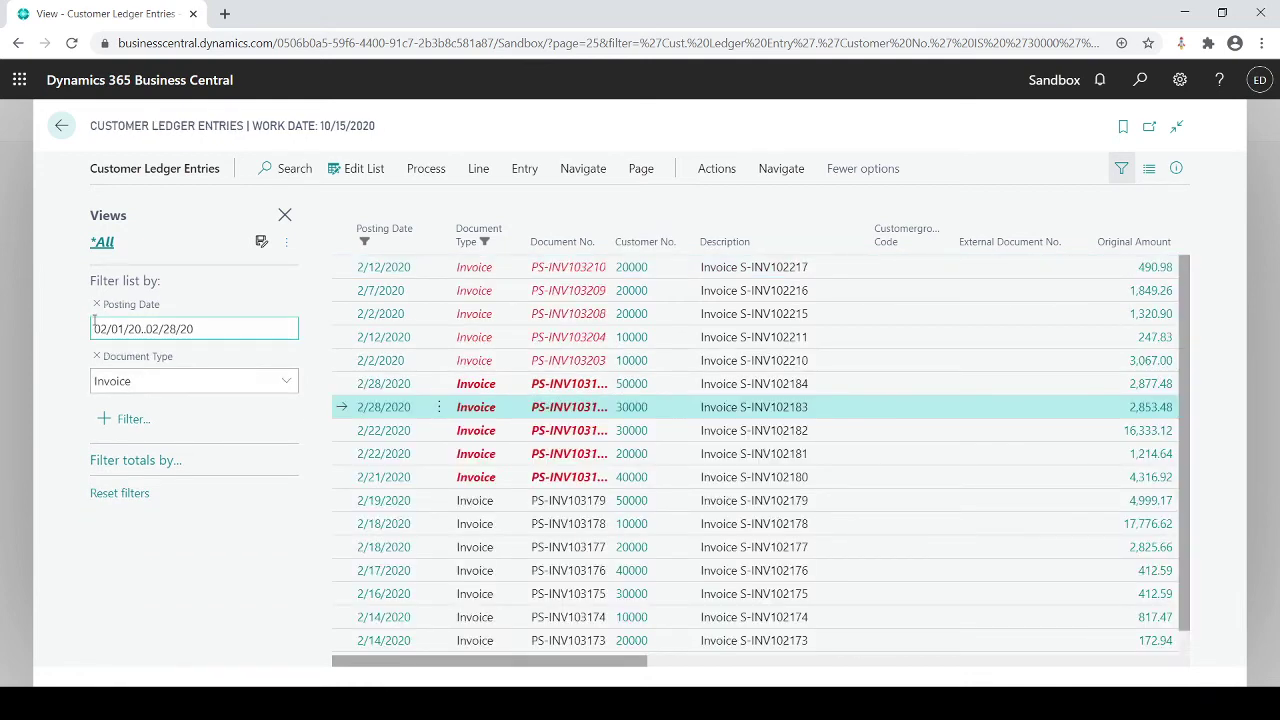
left_click(97, 305)
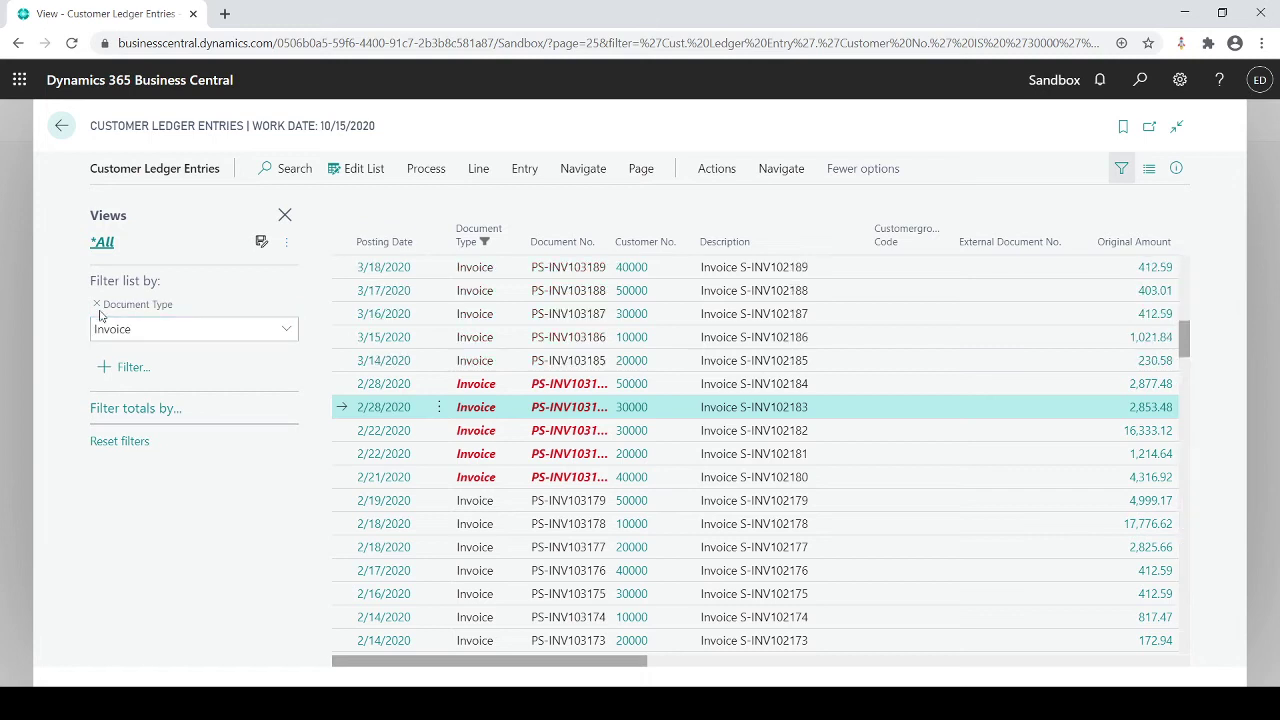
left_click(98, 305)
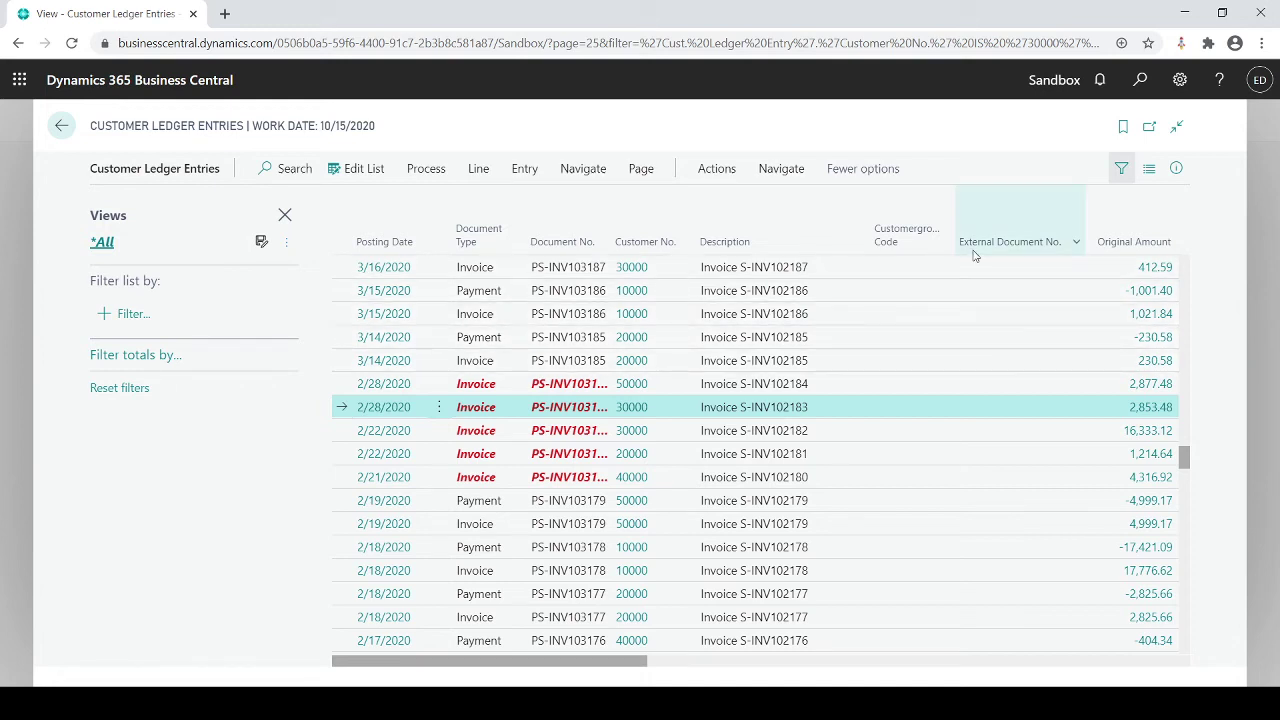
- Filter the ledger entries for a blank External Document No. using '' and look through the filtered entries
mouse_move(975, 256)
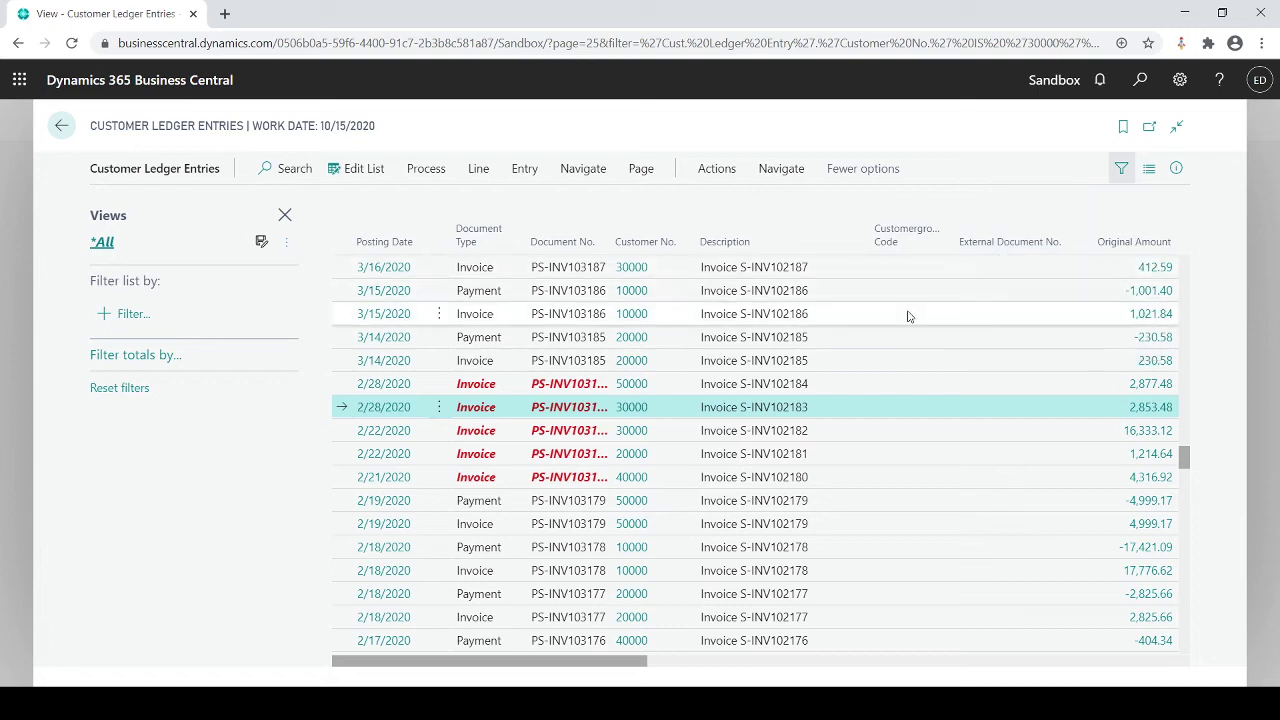
left_click(120, 316)
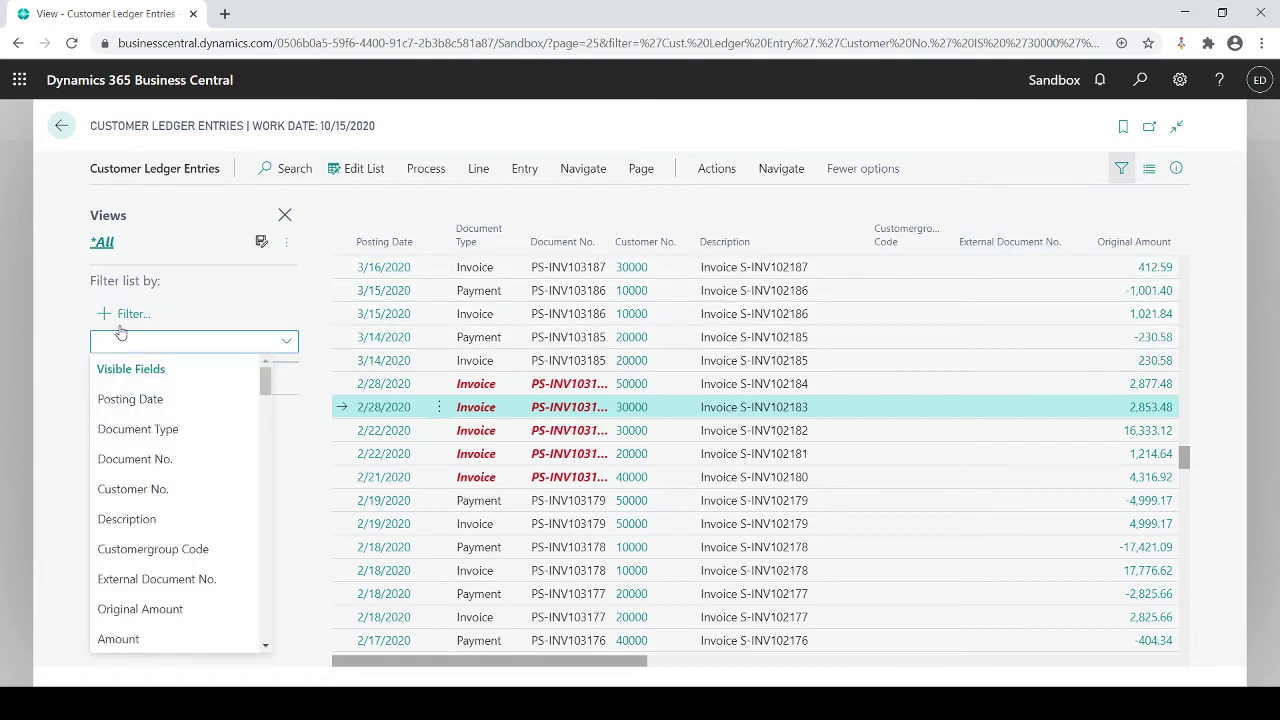
left_click(117, 584)
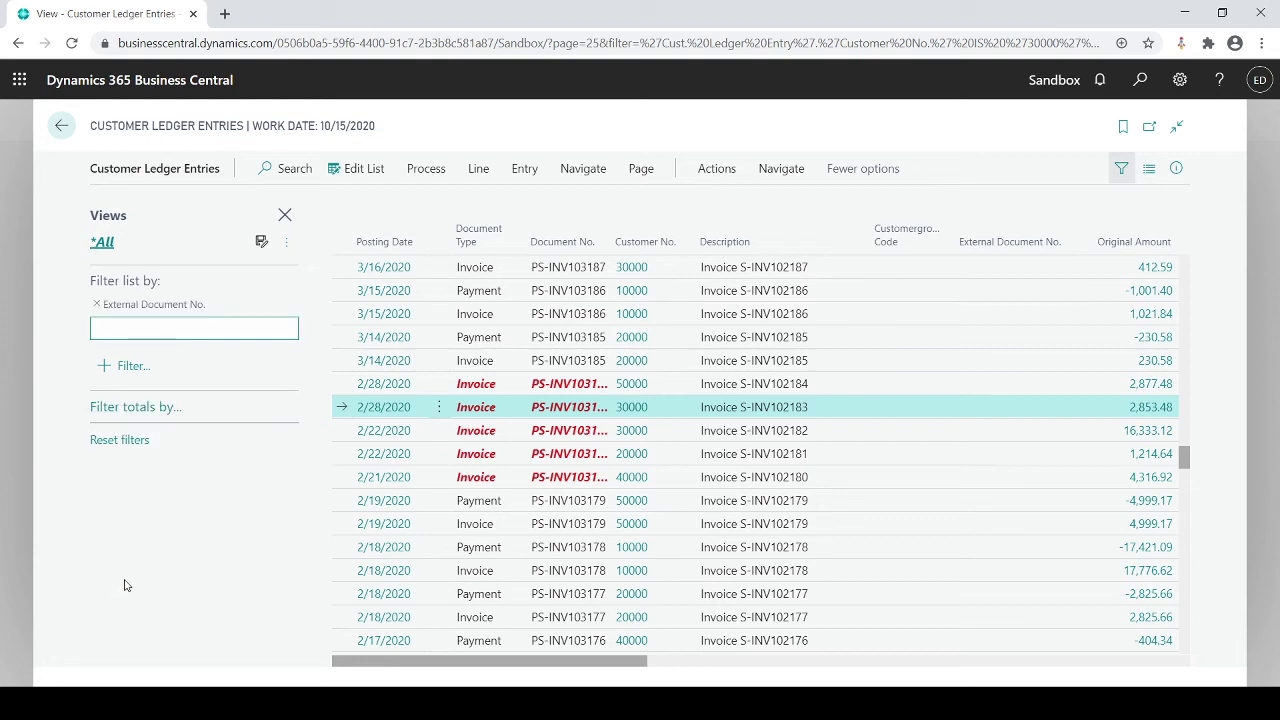
type("''")
key("Return")
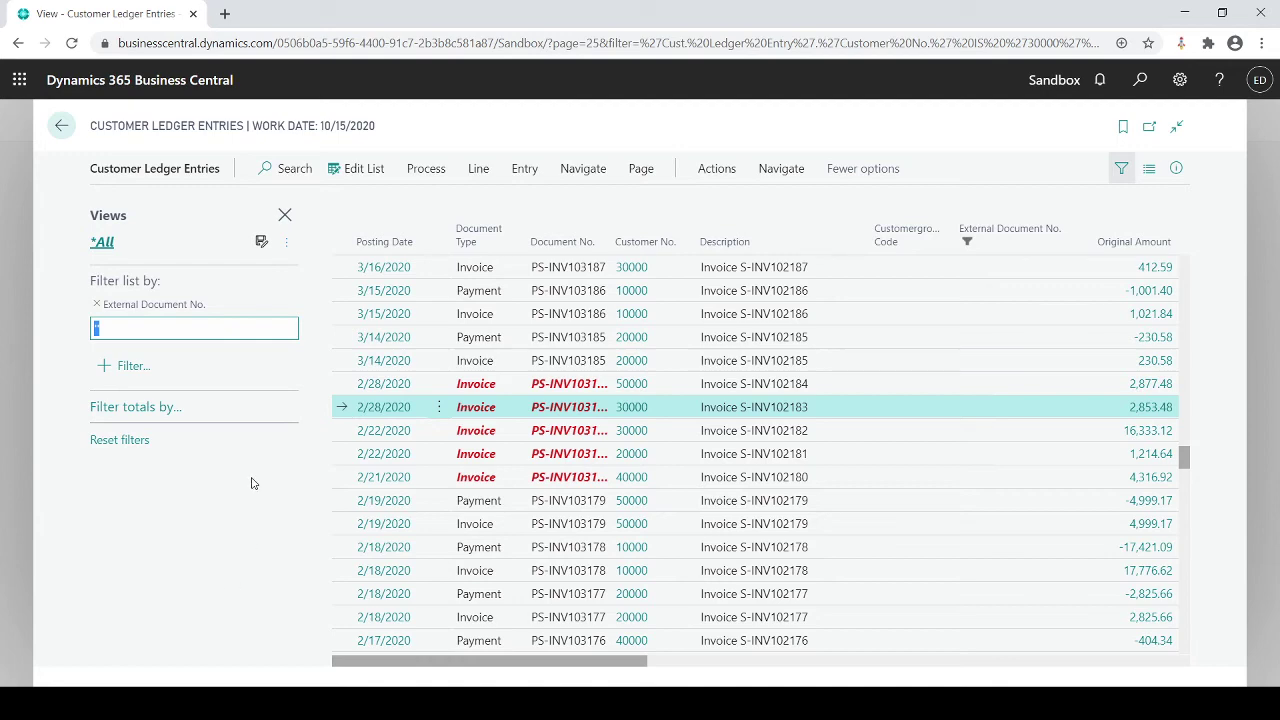
scroll(1000, 471, "down", 5)
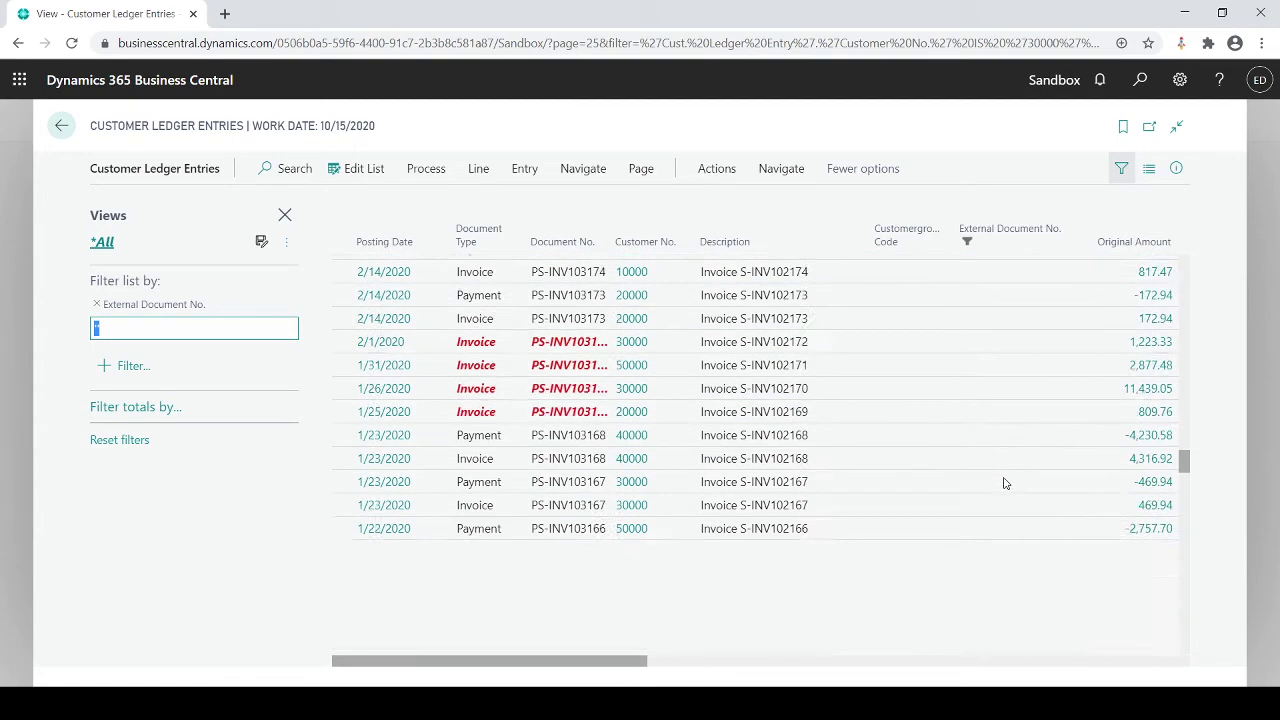
scroll(1005, 483, "up", 5)
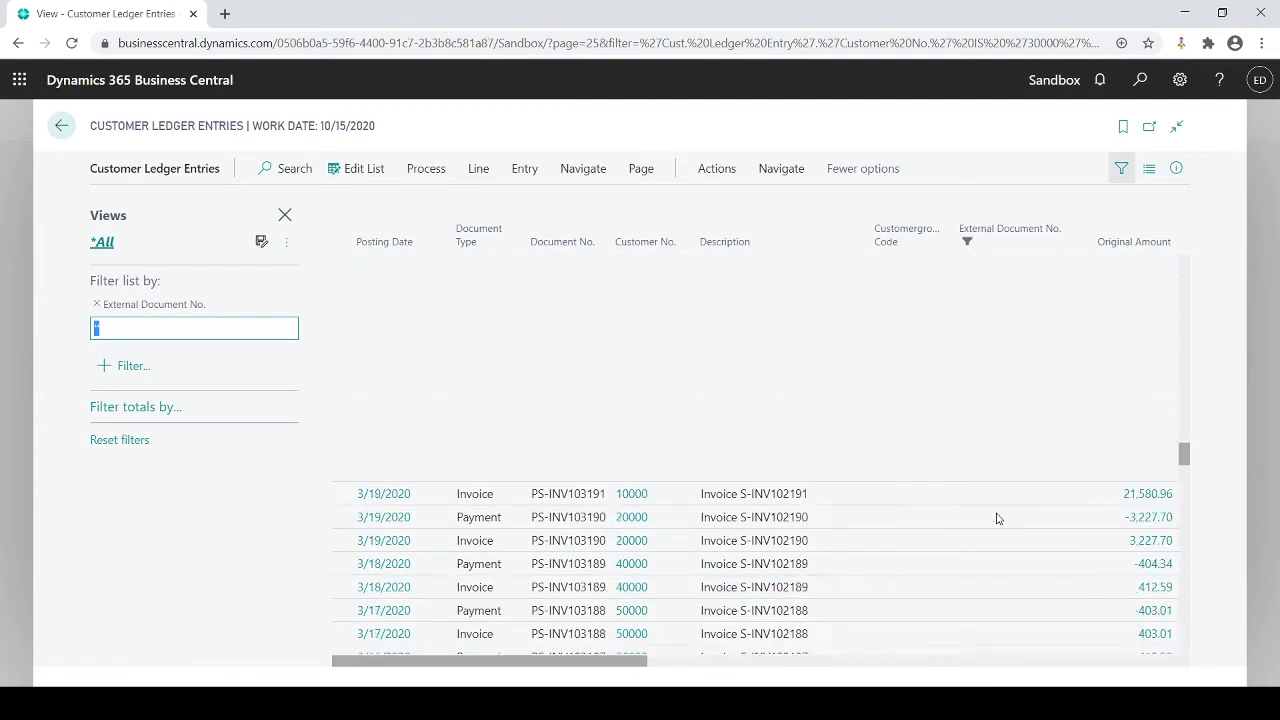
scroll(993, 330, "up", 10)
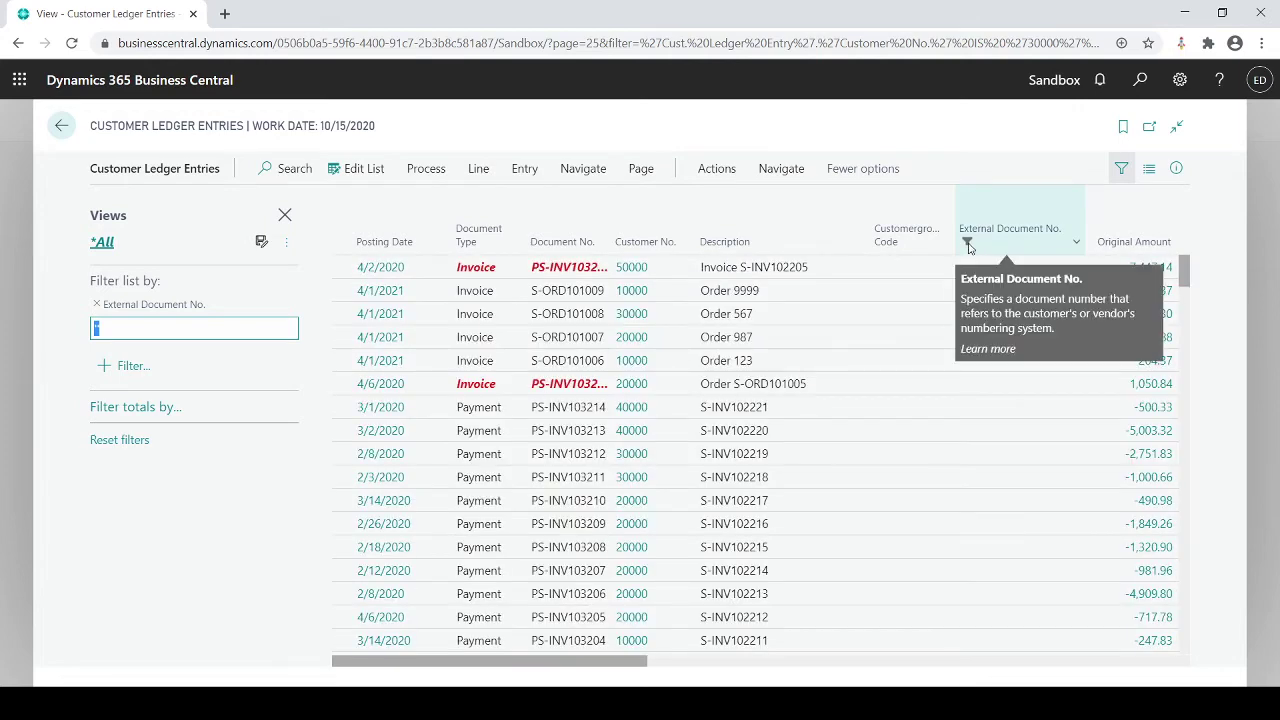
- Change the External Document No. filter to <>'' so that only entries with a nonblank number are listed
left_click(968, 247)
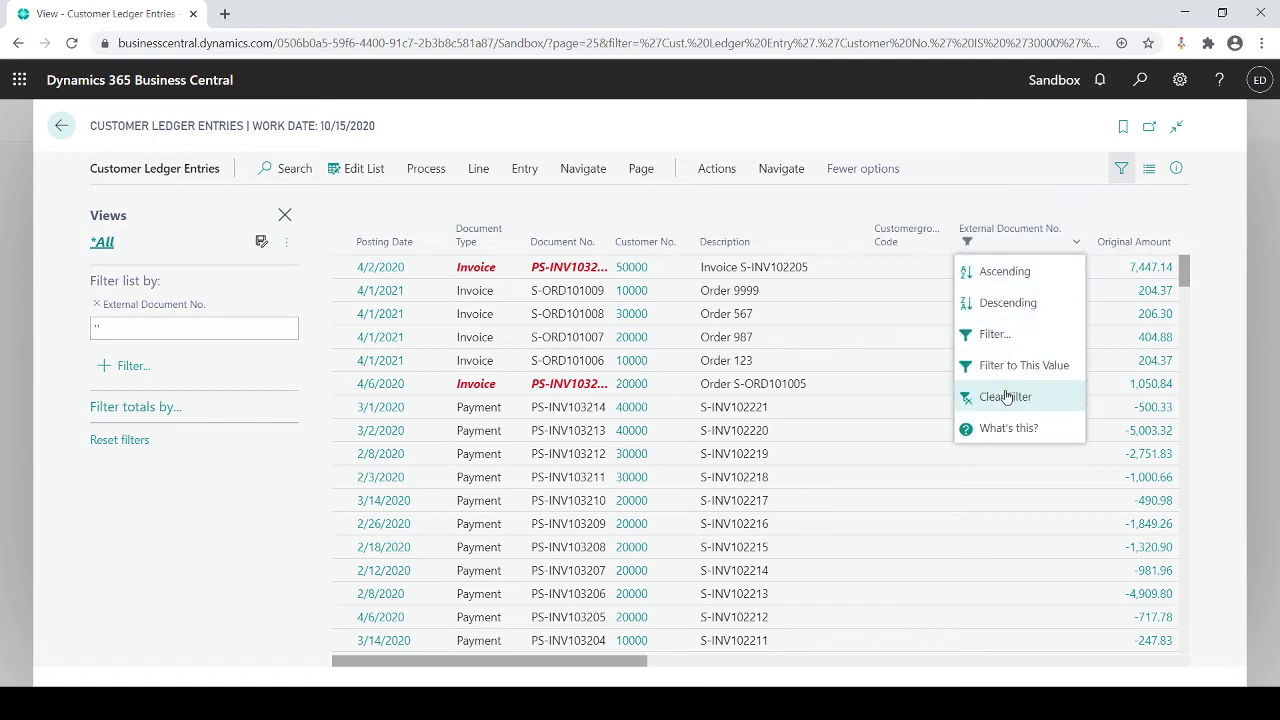
left_click(997, 336)
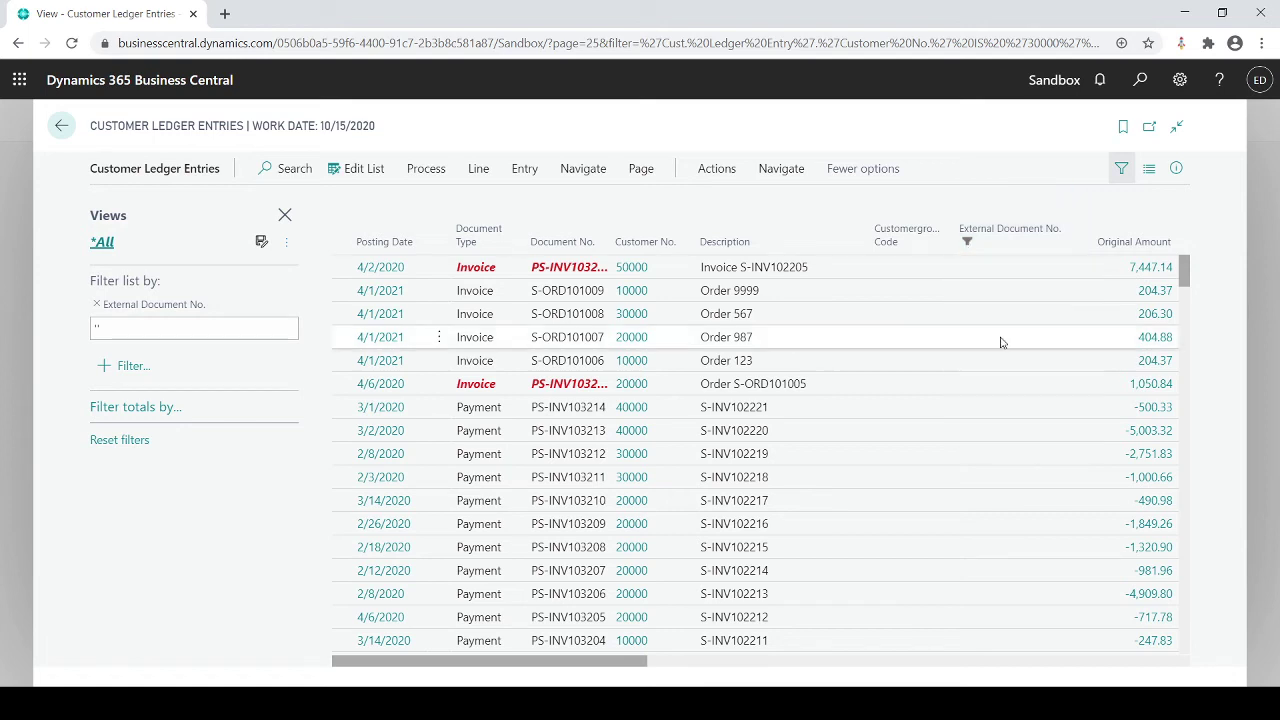
left_click(100, 330)
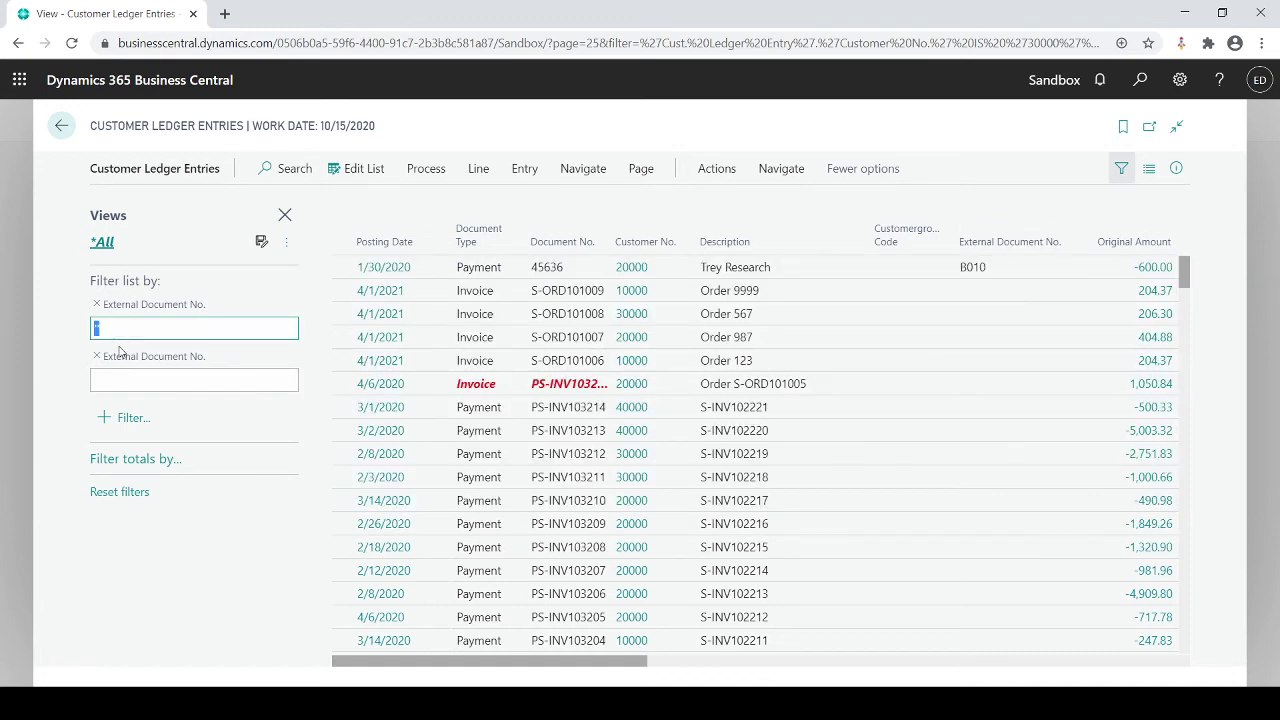
type("<>'")
key("Return")
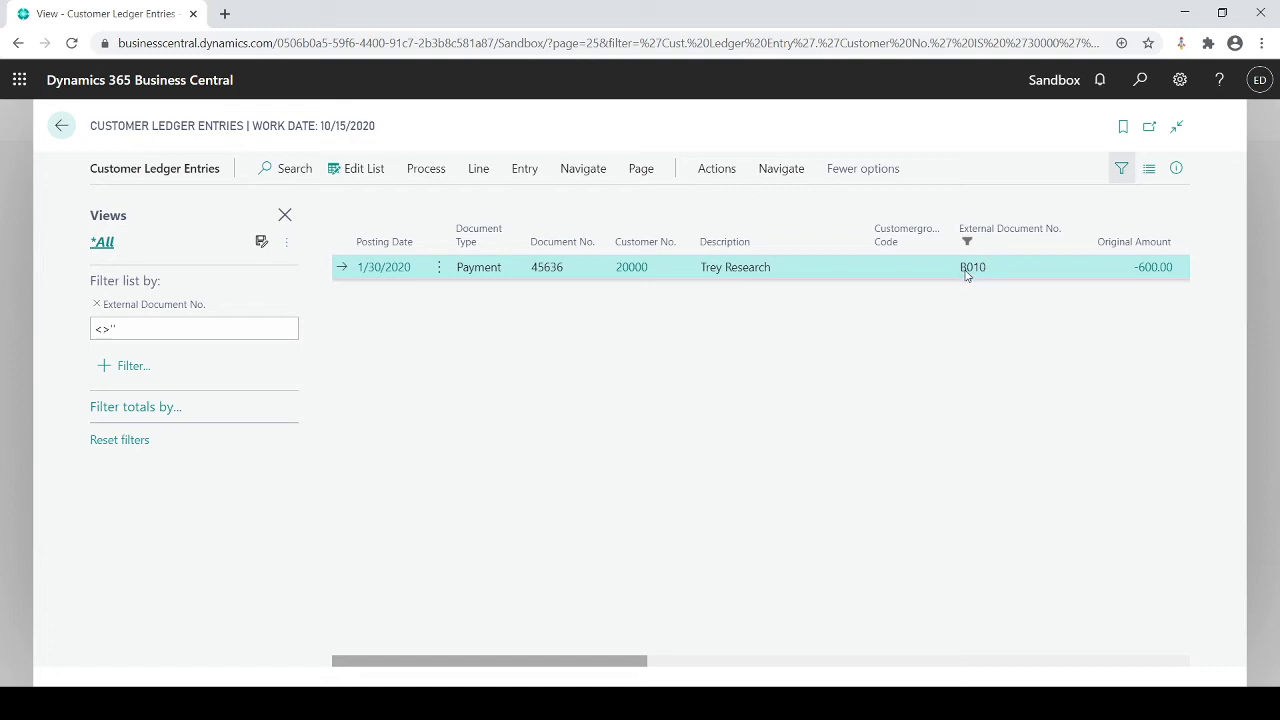
mouse_move(986, 252)
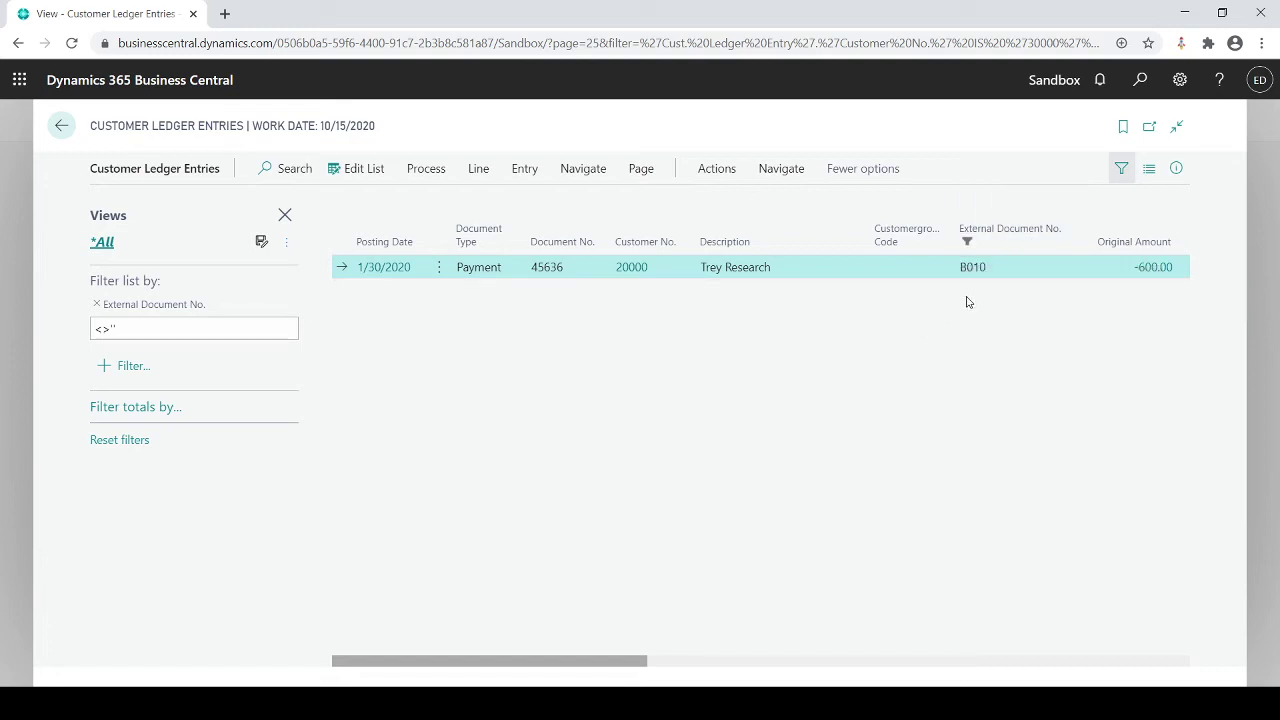
- Clear and re-enter the <>'' expression in the External Document No. filter
left_click(105, 328)
type(">")
key("Return")
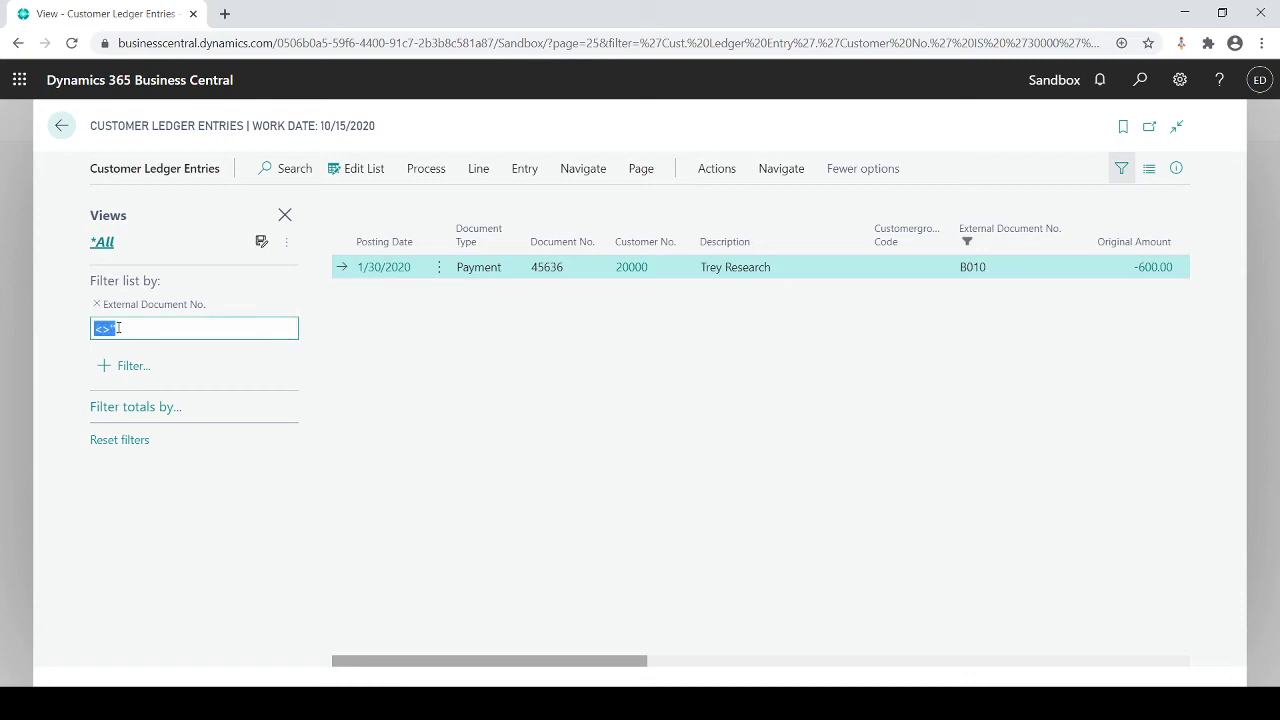
left_click(118, 328)
key("BackSpace")
key("BackSpace")
key("BackSpace")
key("BackSpace")
type("<>'")
- Leave the customer ledger entries and open the Customers list
key("Escape")
left_click(120, 160)
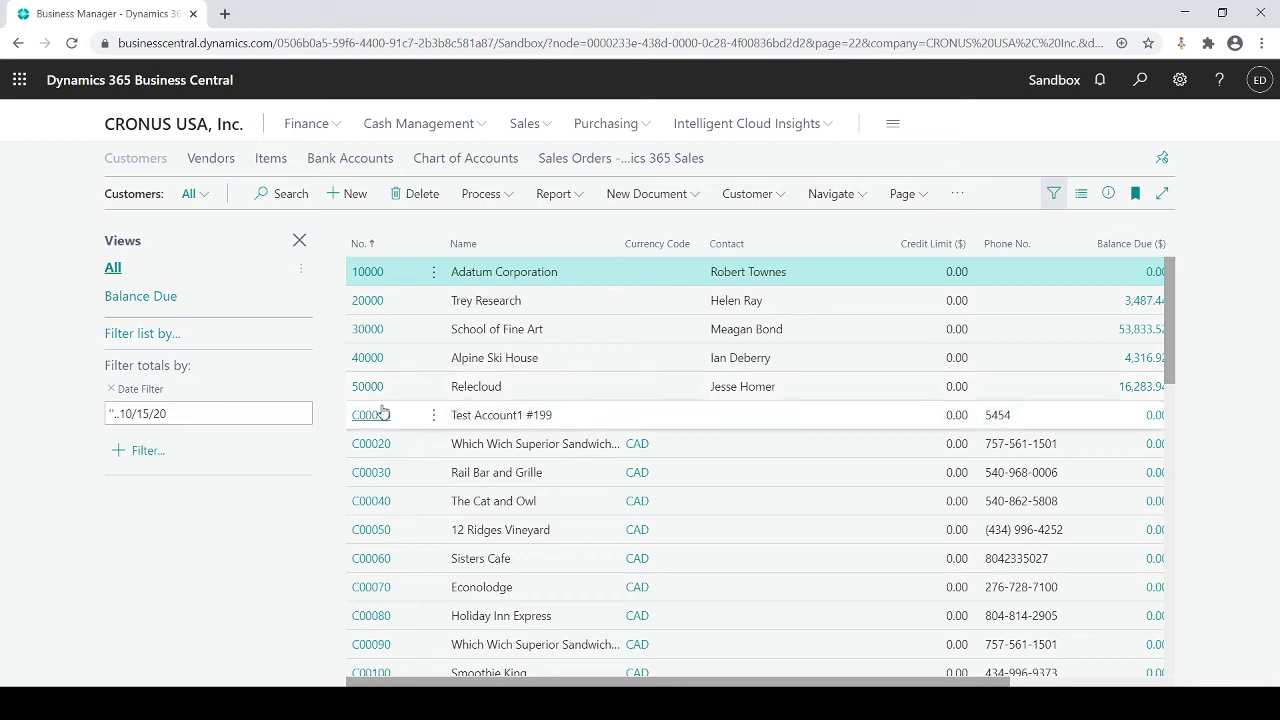
left_click(148, 456)
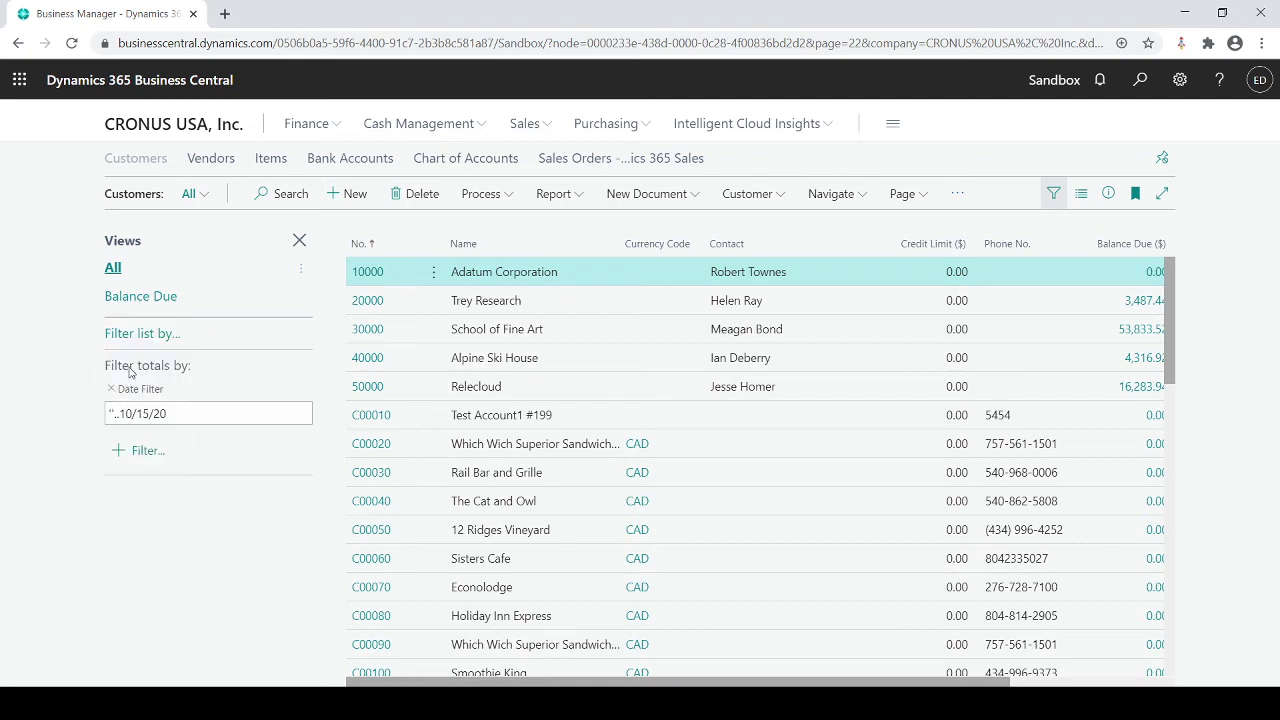
- Try filtering the Customers list by Name with 540*, and remove the Name filter again
left_click(130, 338)
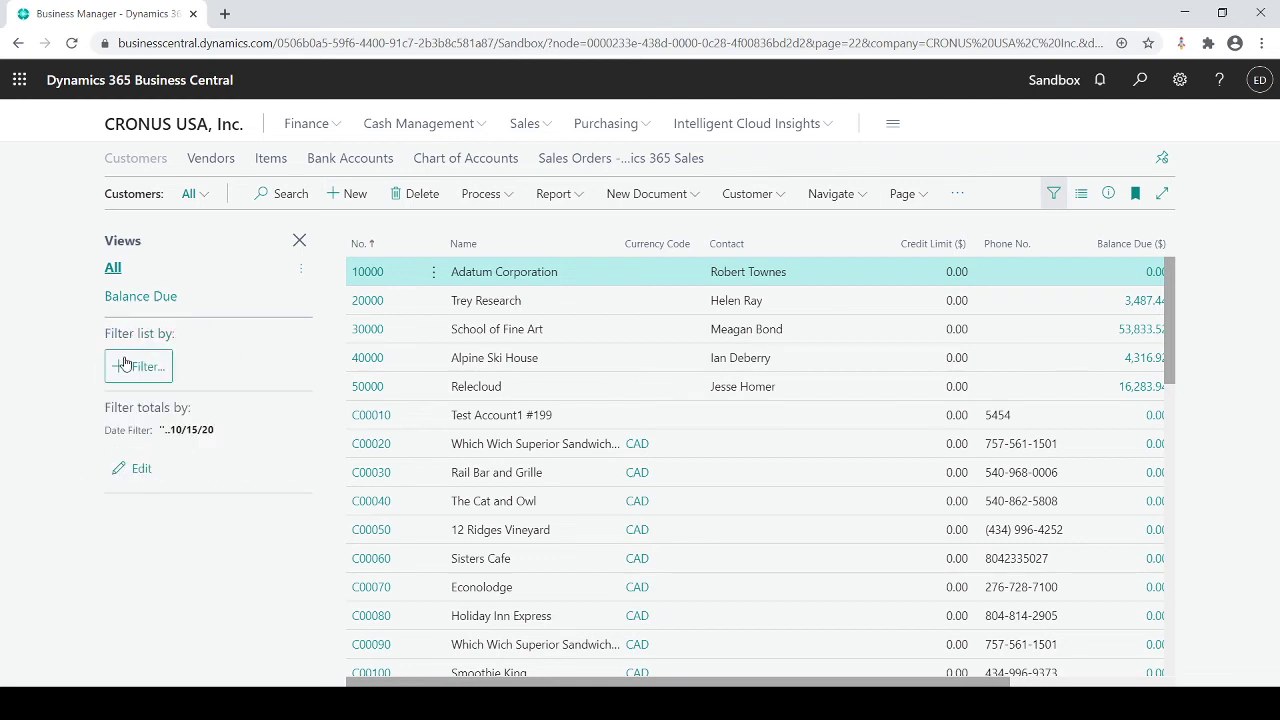
left_click(128, 366)
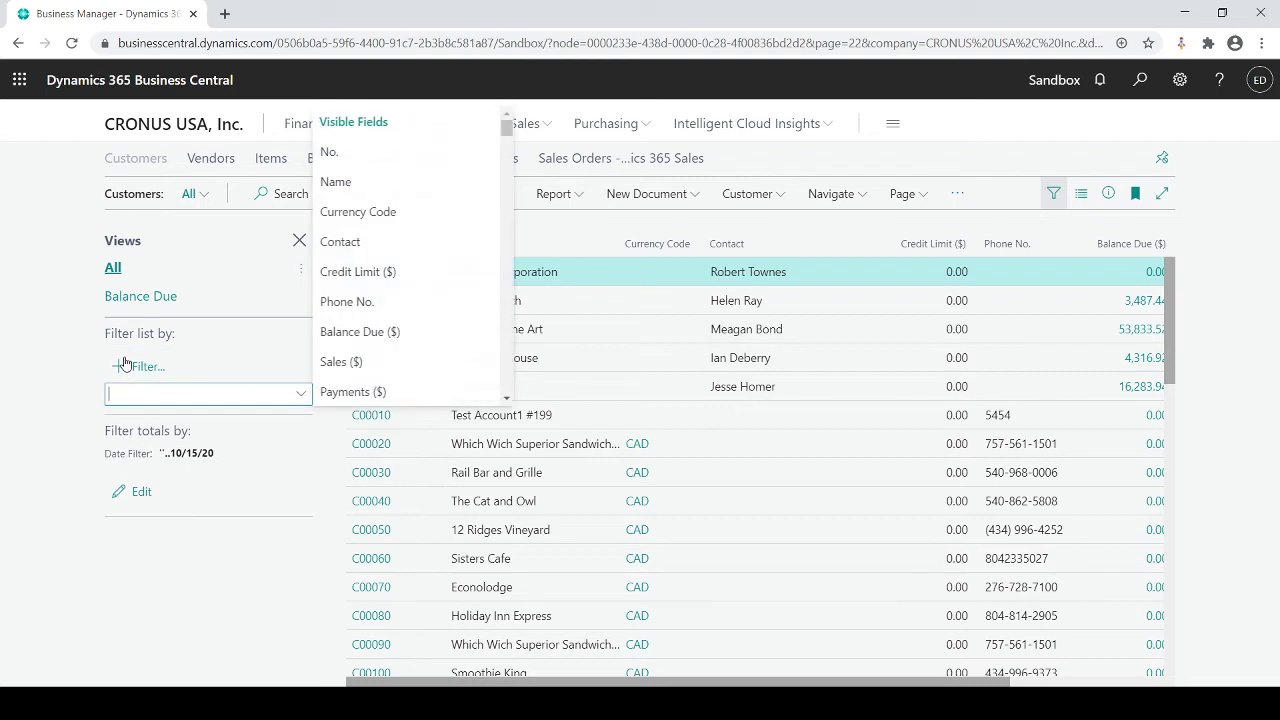
left_click(338, 183)
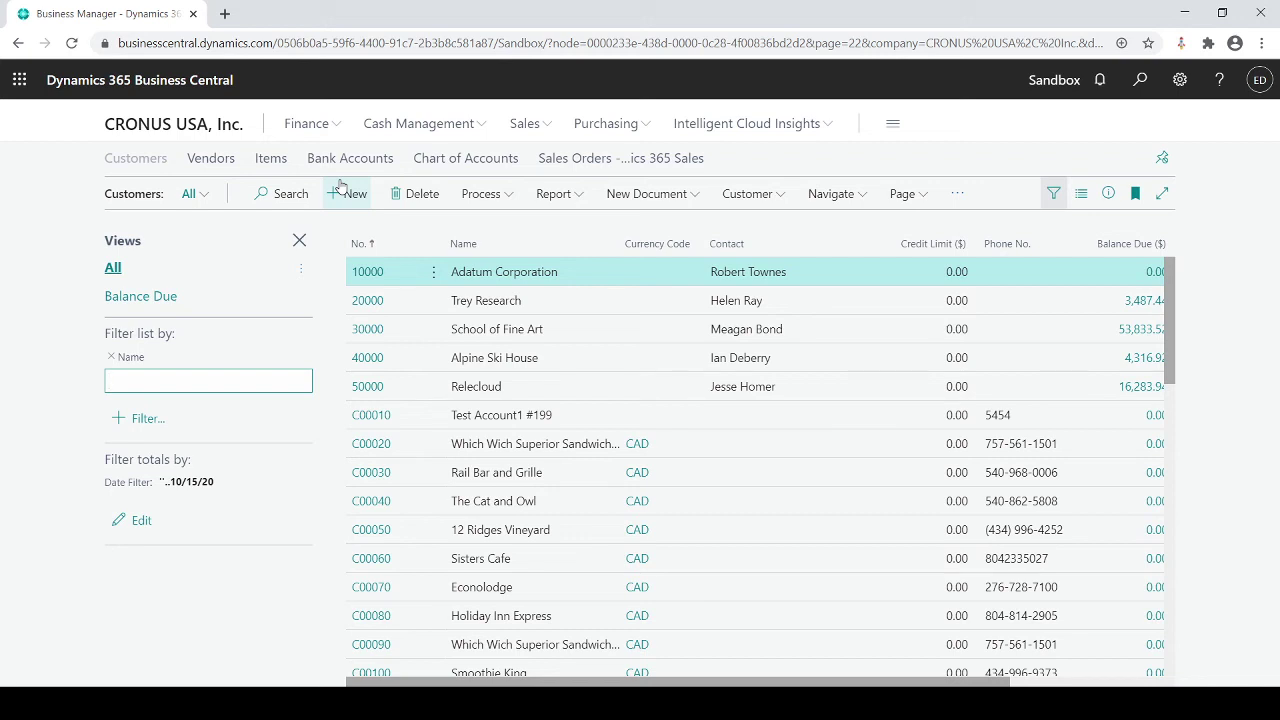
type("540*")
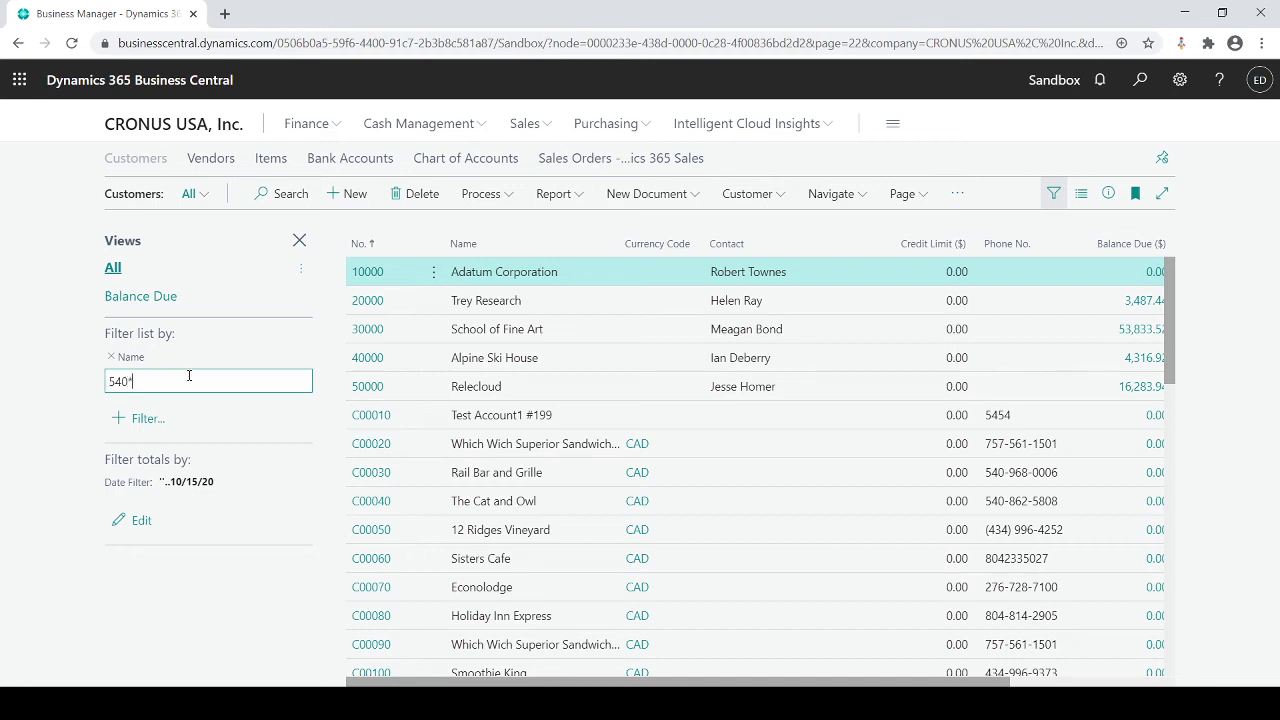
key("Return")
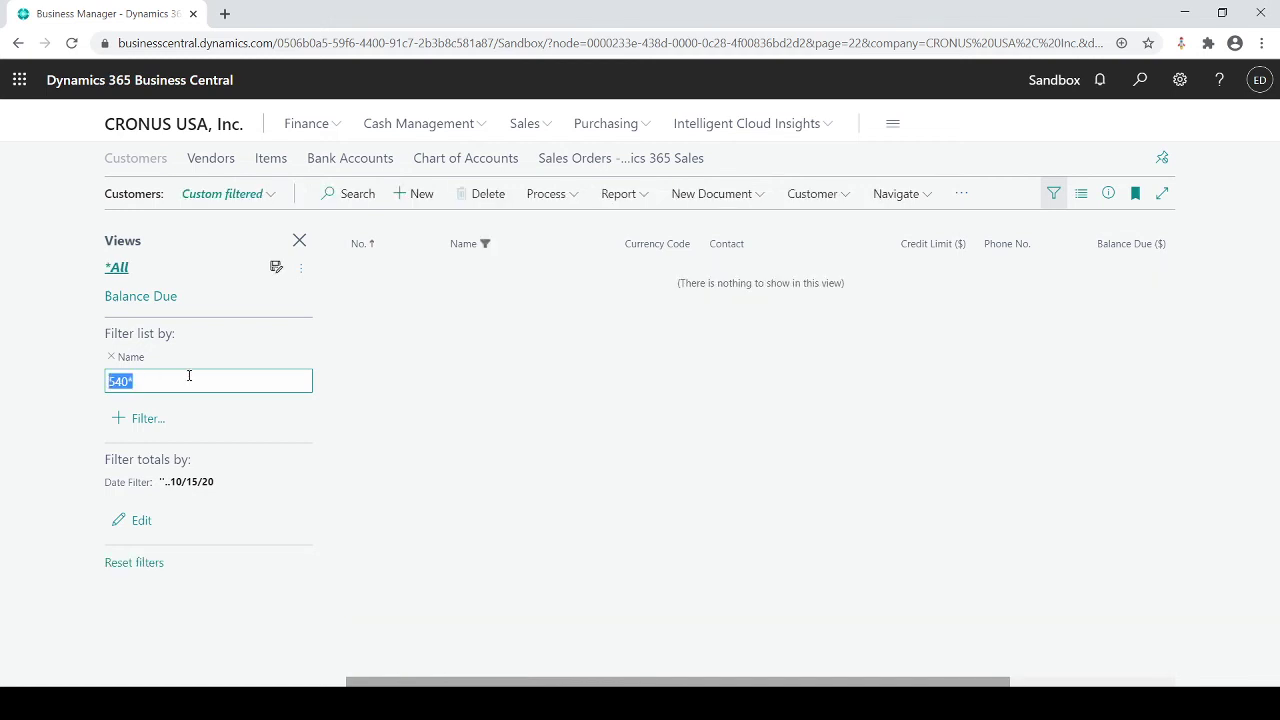
left_click(184, 378)
left_click(112, 357)
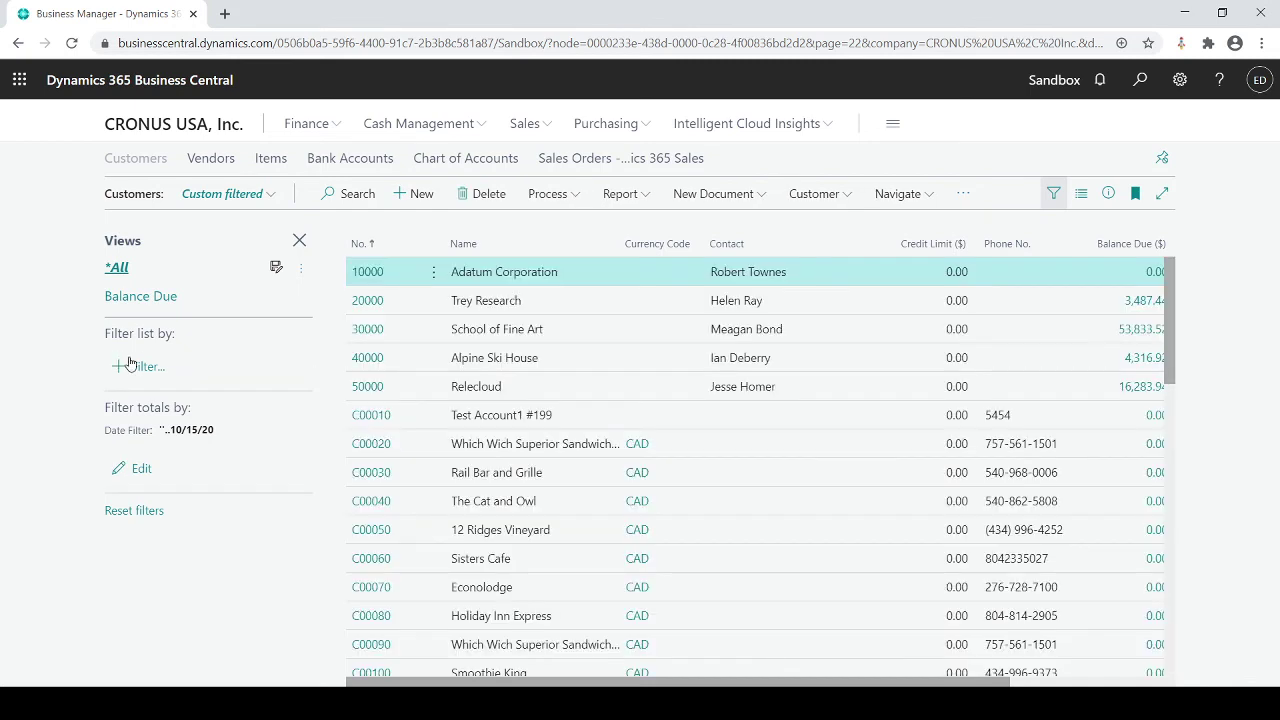
- Filter the Customers list by Phone No. with the wildcard expression 540*
left_click(130, 365)
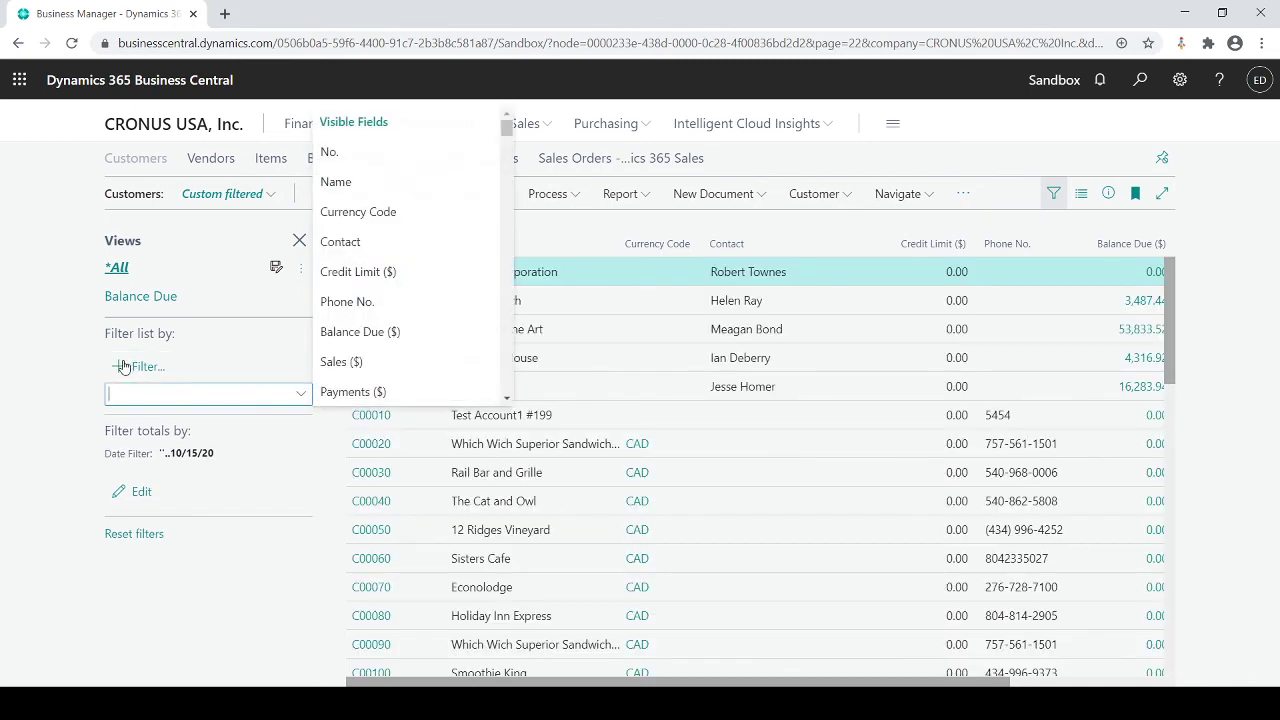
left_click(355, 302)
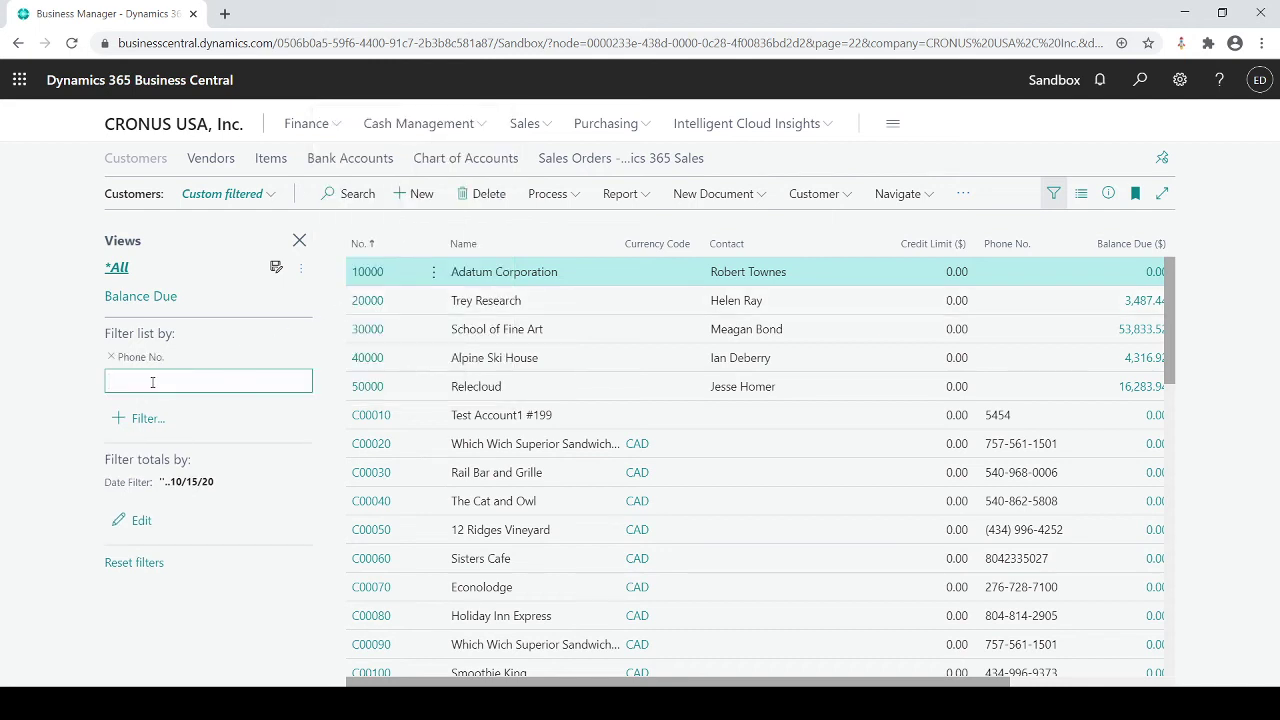
type("540*")
key("Return")
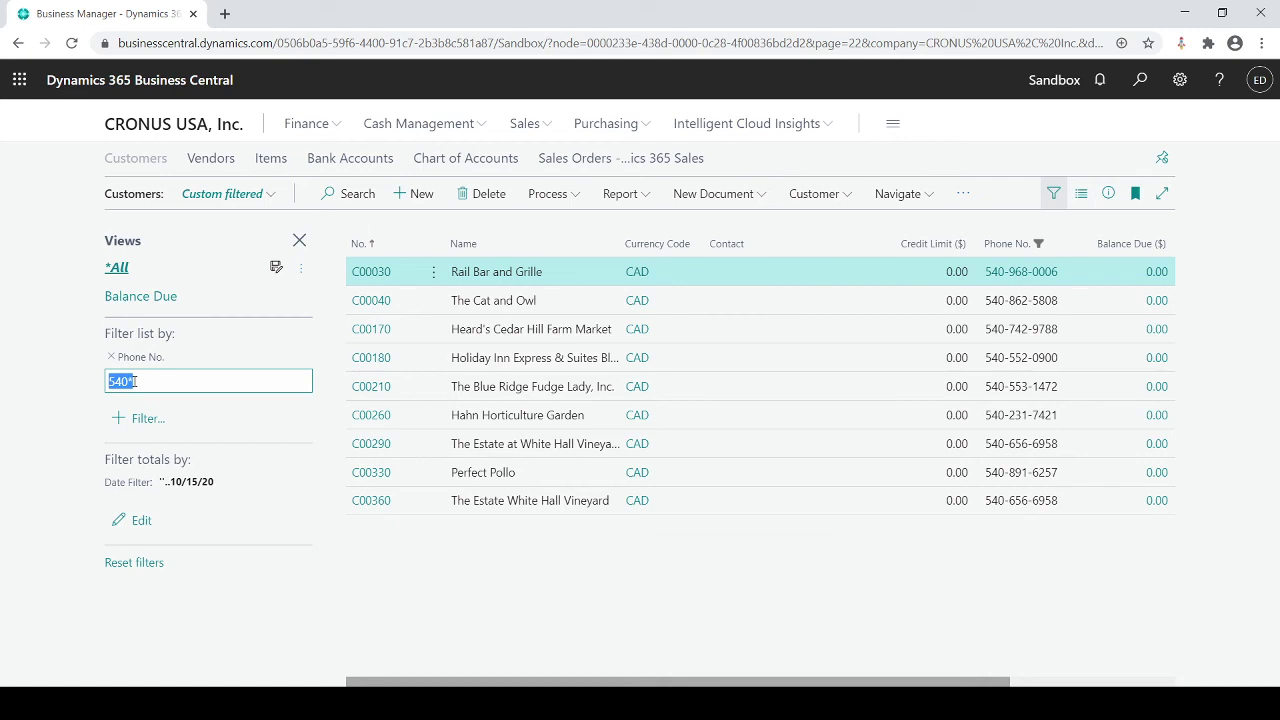
- Save the filtered Customers list as a new view named "540 Customers"
left_click(276, 267)
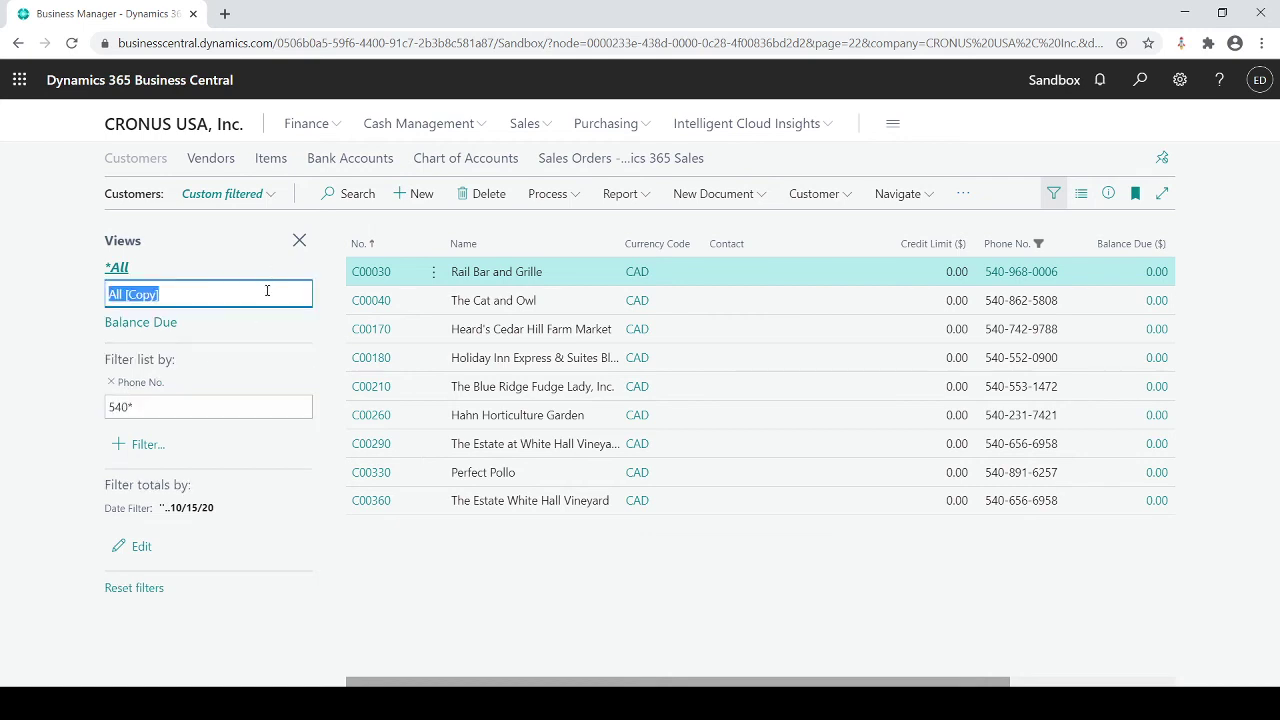
type("540 Customers")
key("Return")
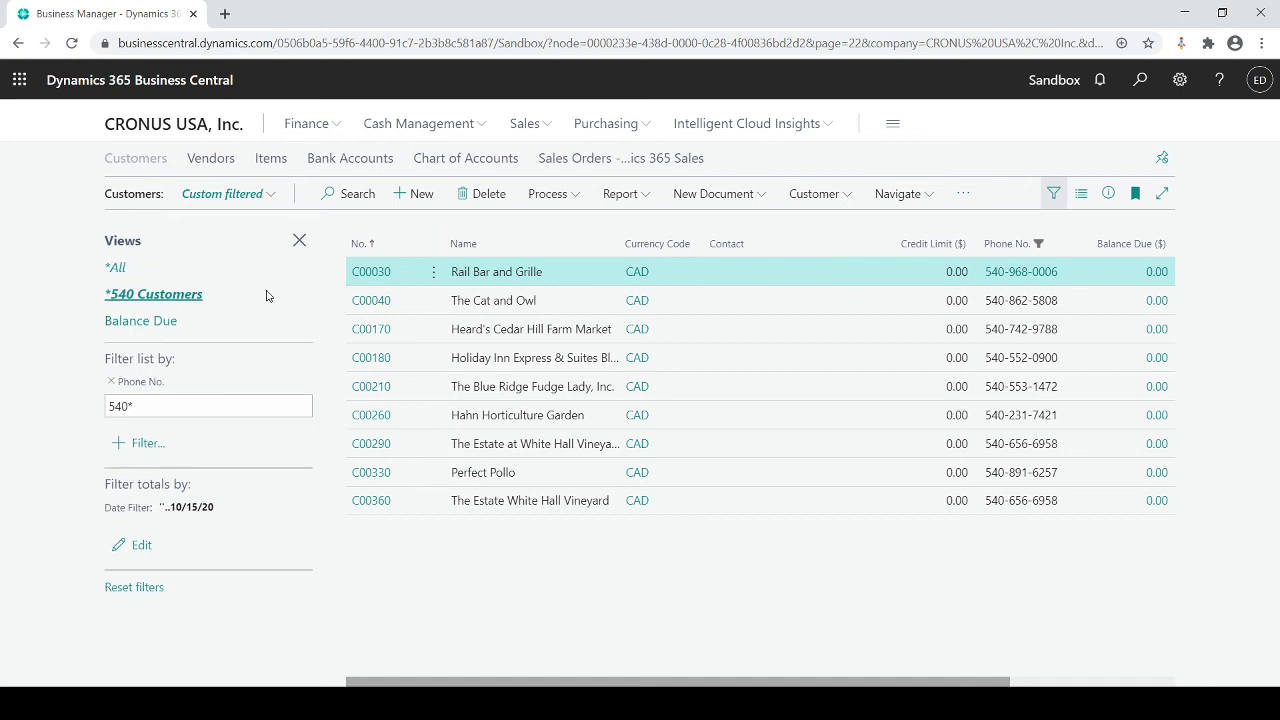
- Compare the saved 540 Customers and Balance Due views, ending on 540 Customers
left_click(121, 300)
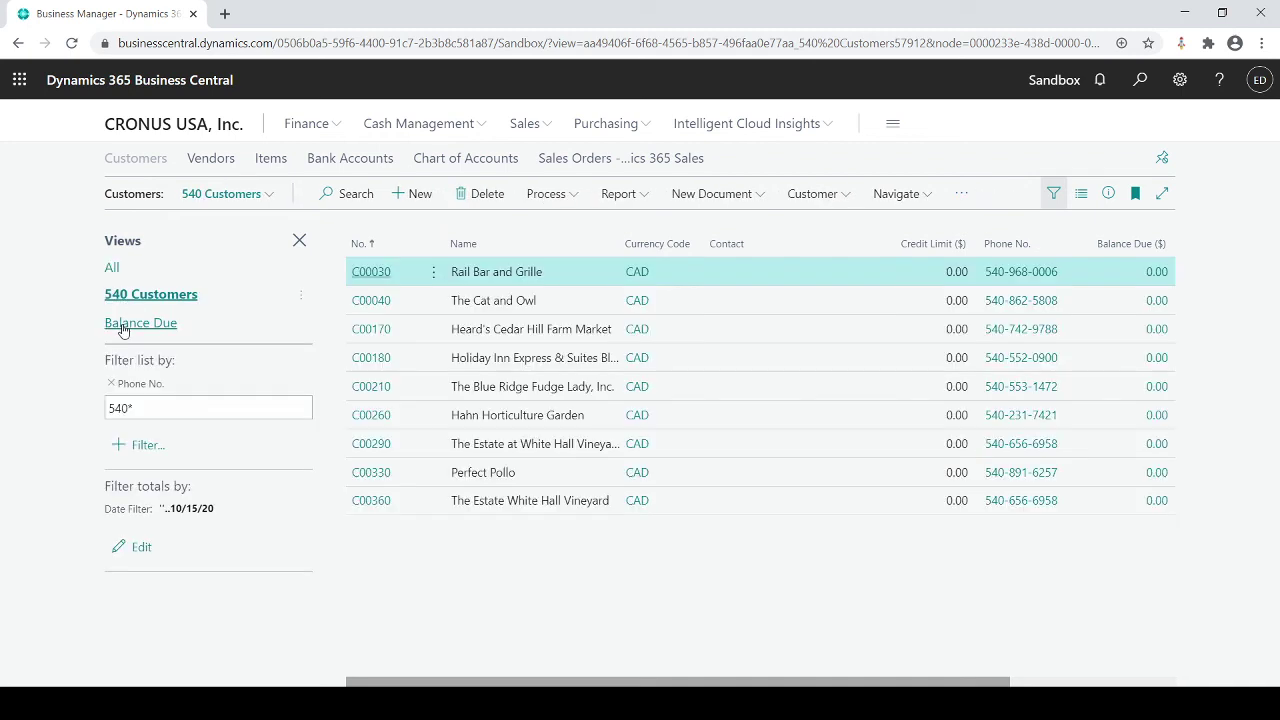
left_click(122, 323)
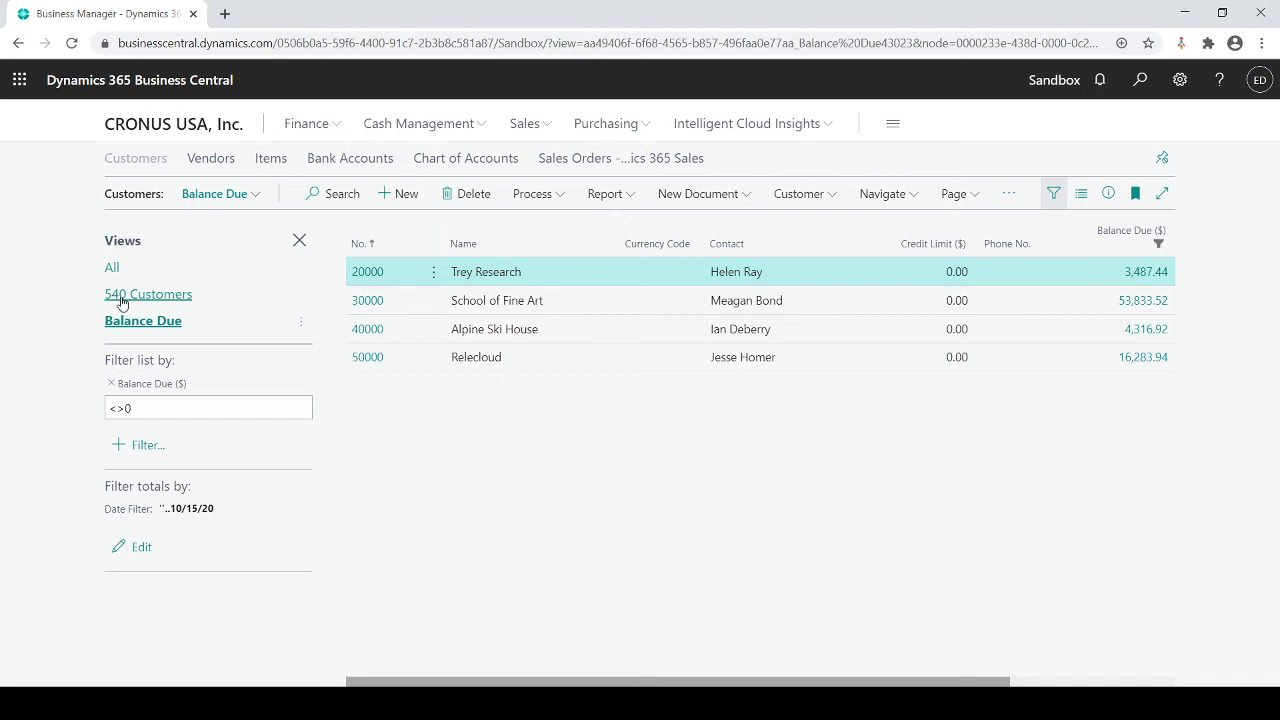
left_click(121, 300)
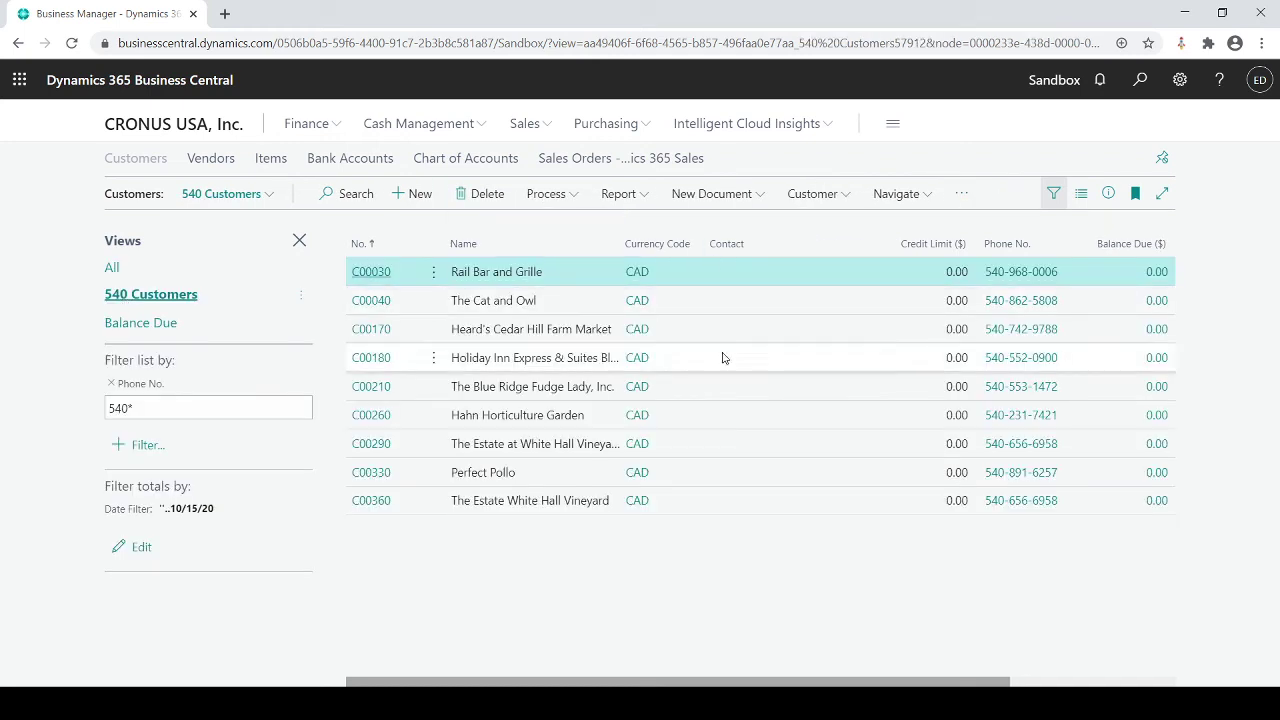
- Change the Phone No. filter to *6 so that only customers whose phone number ends in 6 are listed
left_click(146, 408)
left_click(146, 408)
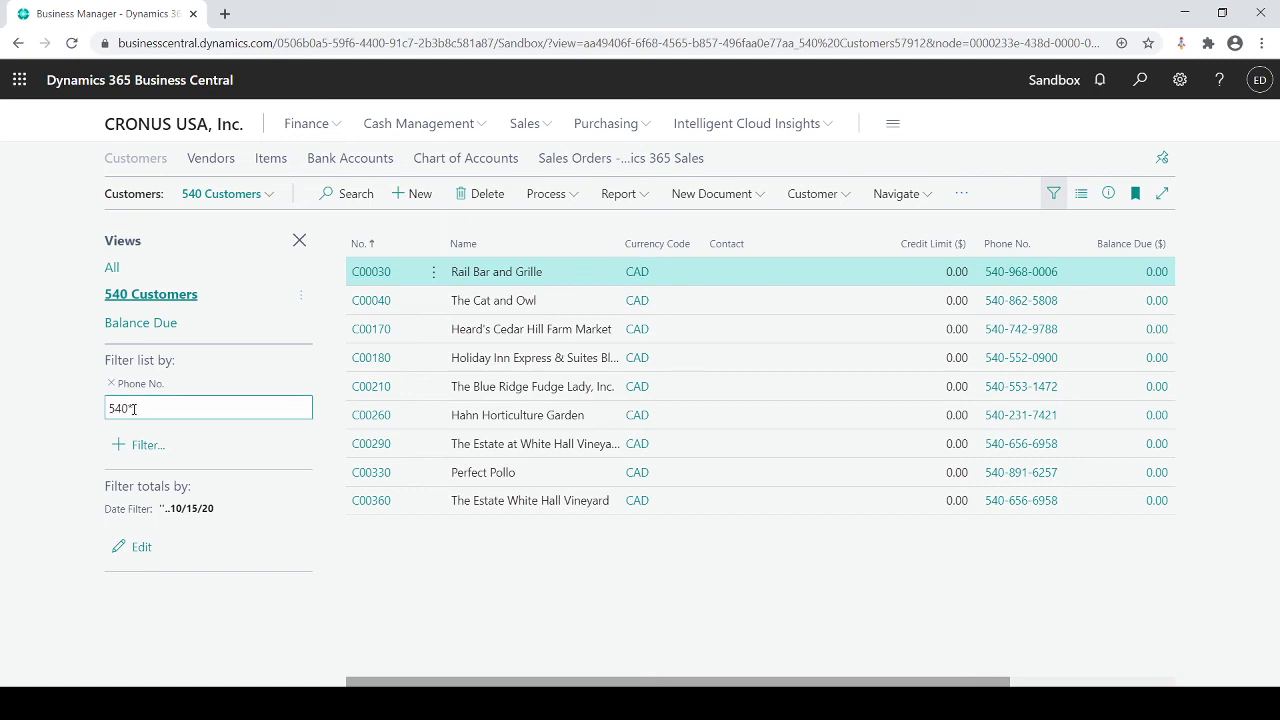
key("BackSpace")
key("BackSpace")
key("BackSpace")
type("*6")
key("Return")
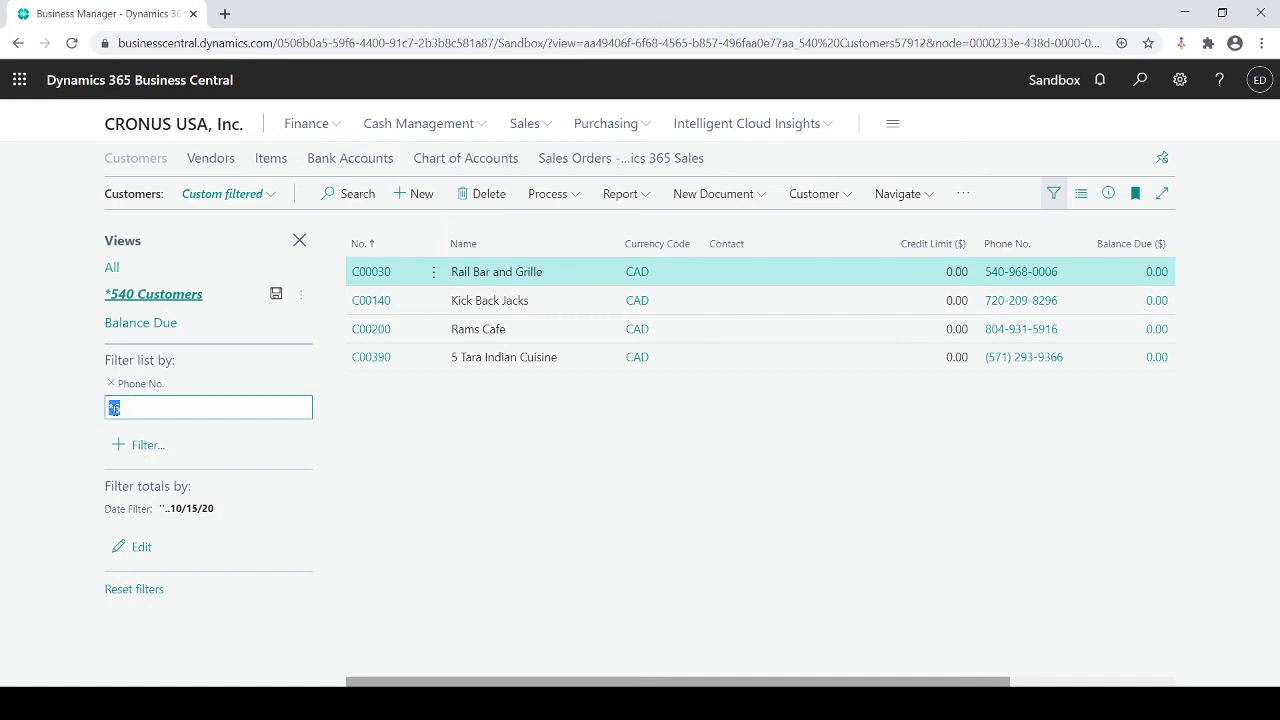
- Replace the Phone No. filter with a No. filter for Adatum Corporation or Relecloud, joining their customer numbers with |
left_click(129, 410)
left_click(111, 384)
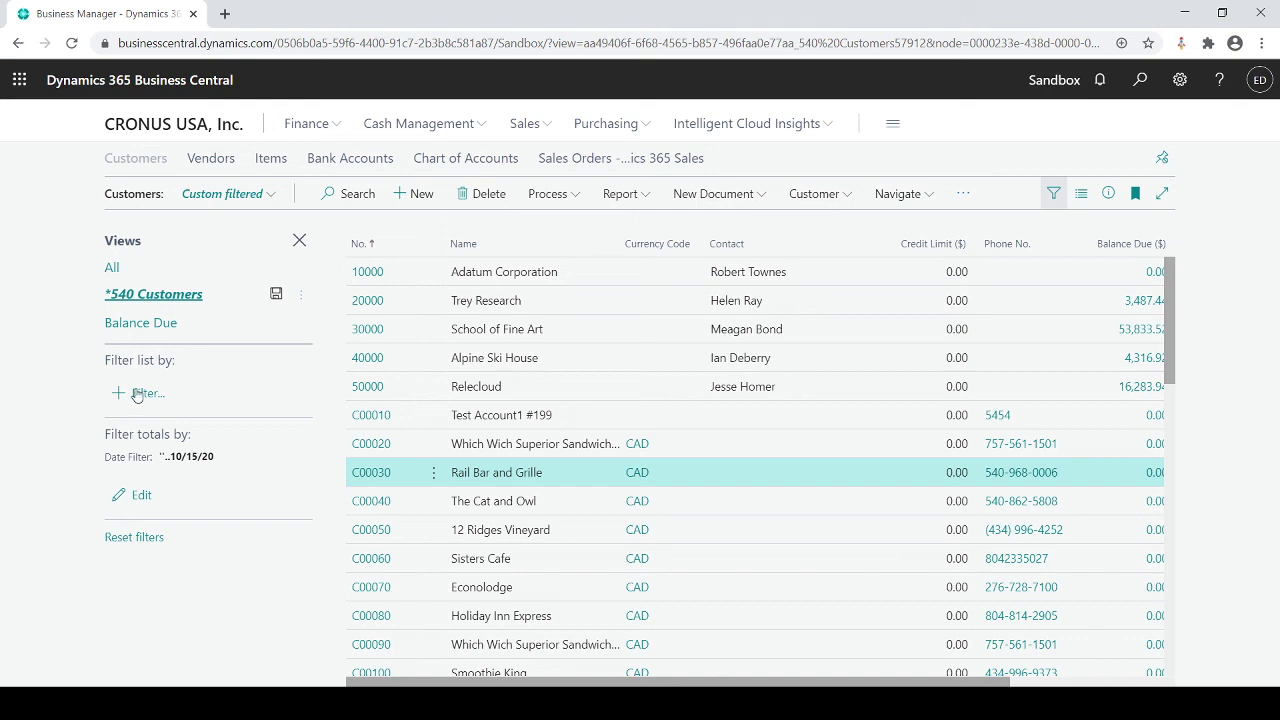
left_click(140, 393)
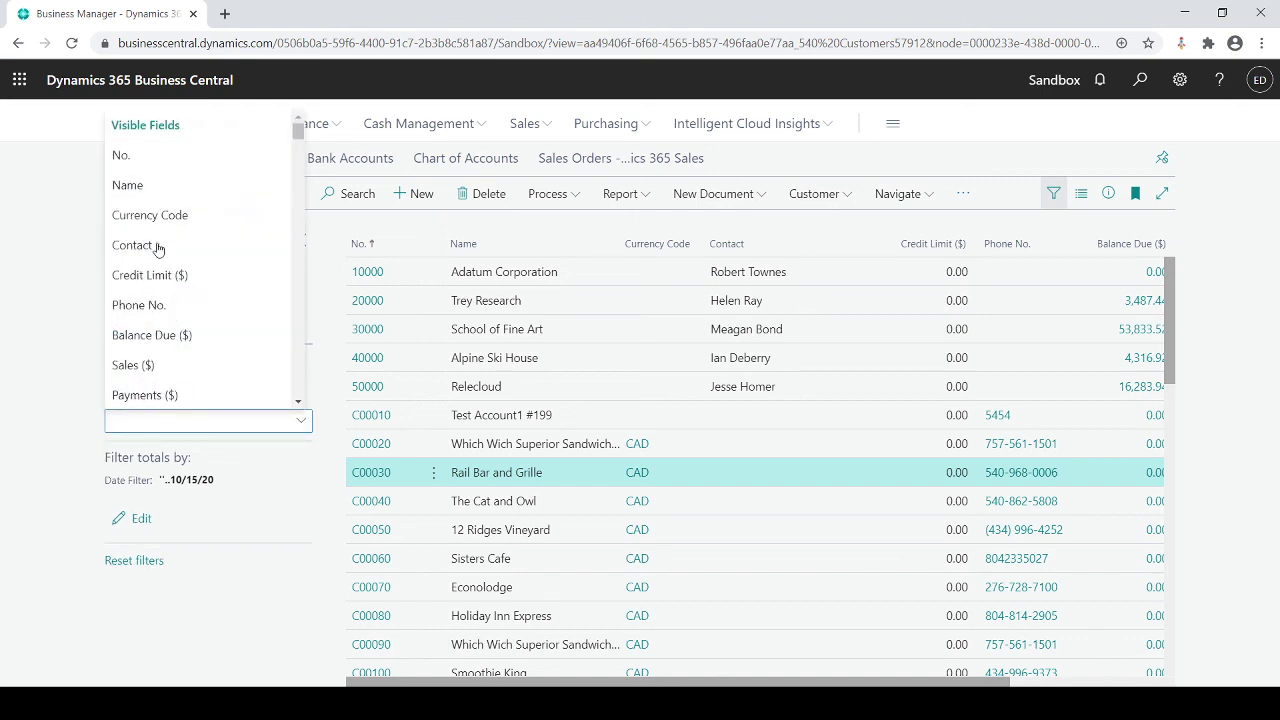
left_click(121, 155)
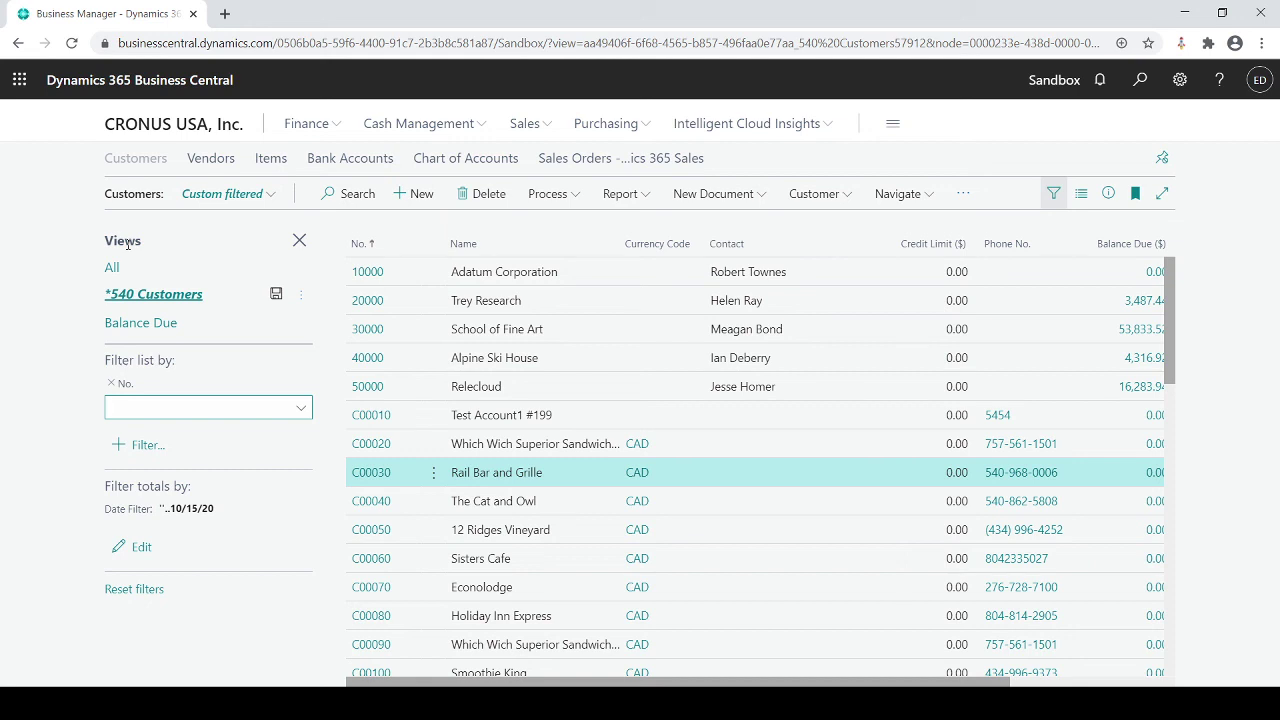
type("10000")
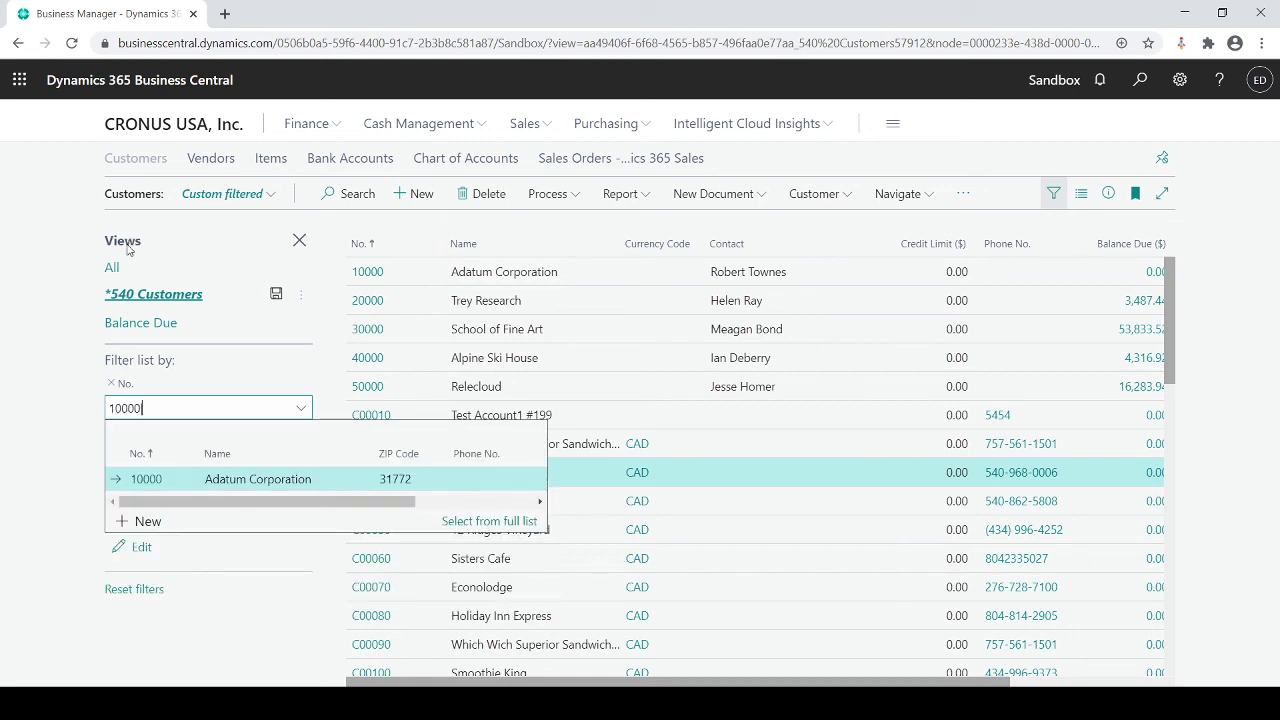
type("|50000")
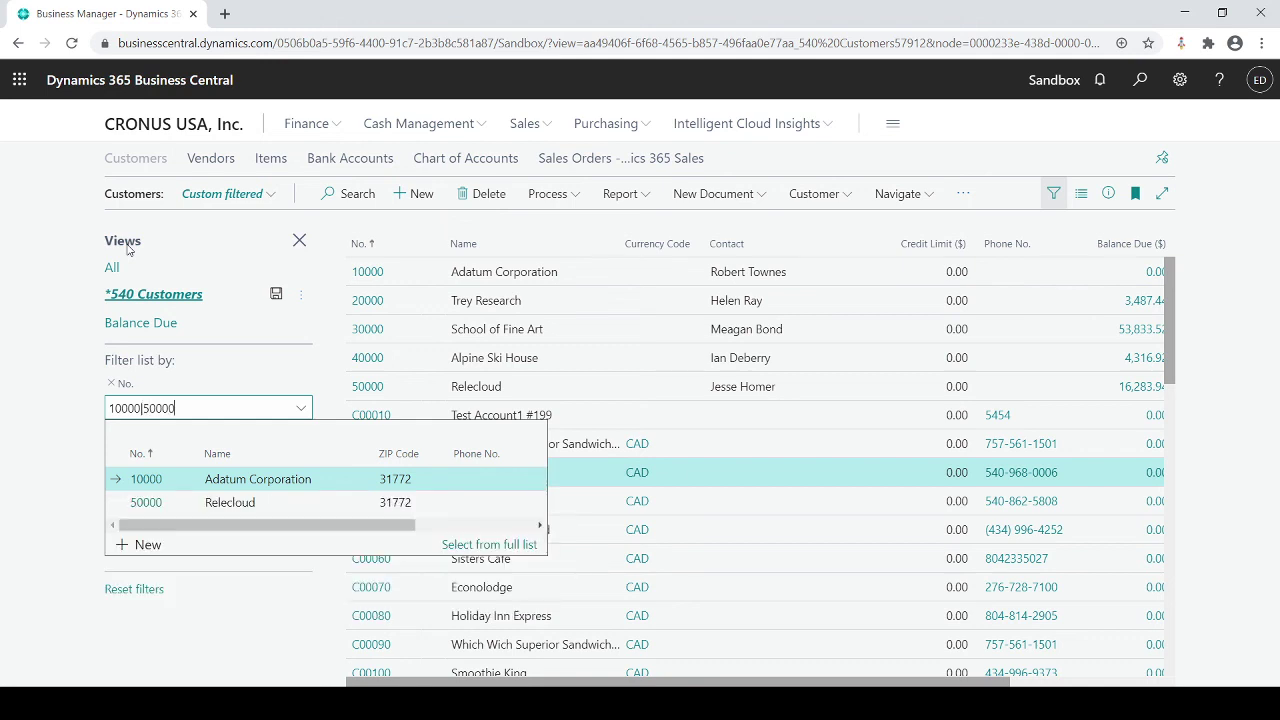
key("Return")
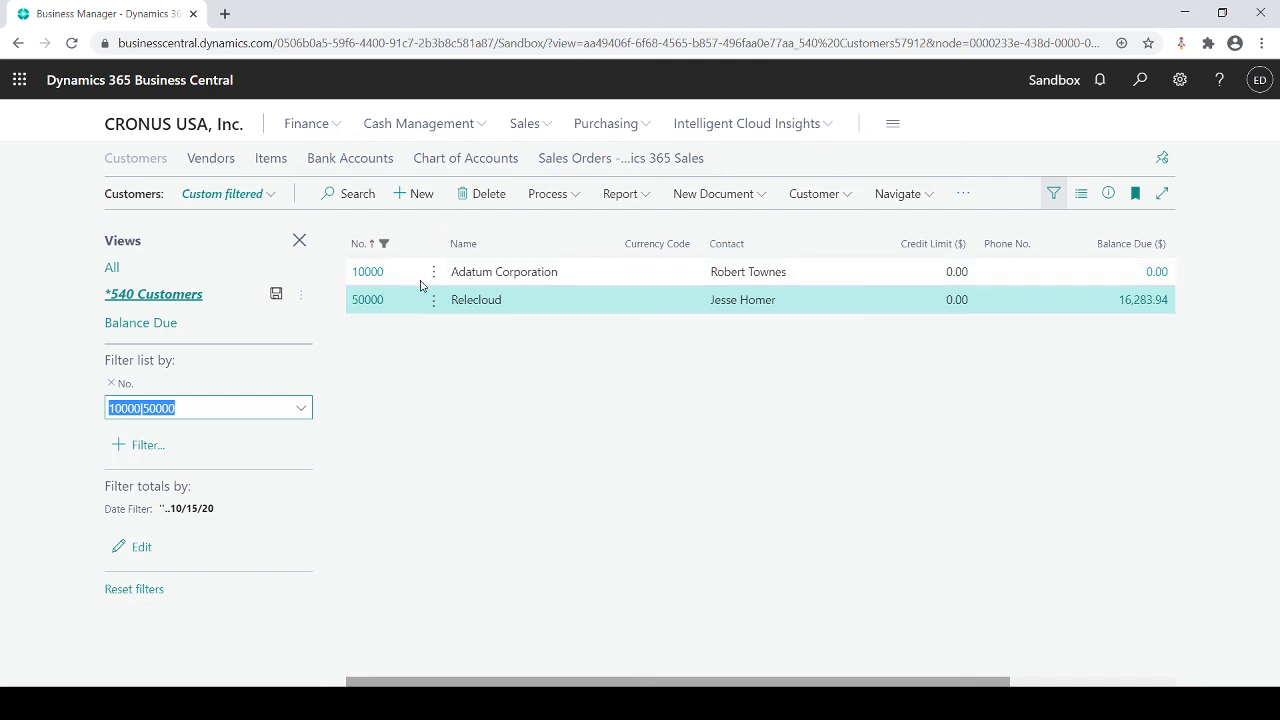
- Extend the No. filter with another | and the customer number of School of Fine Art
left_click(223, 413)
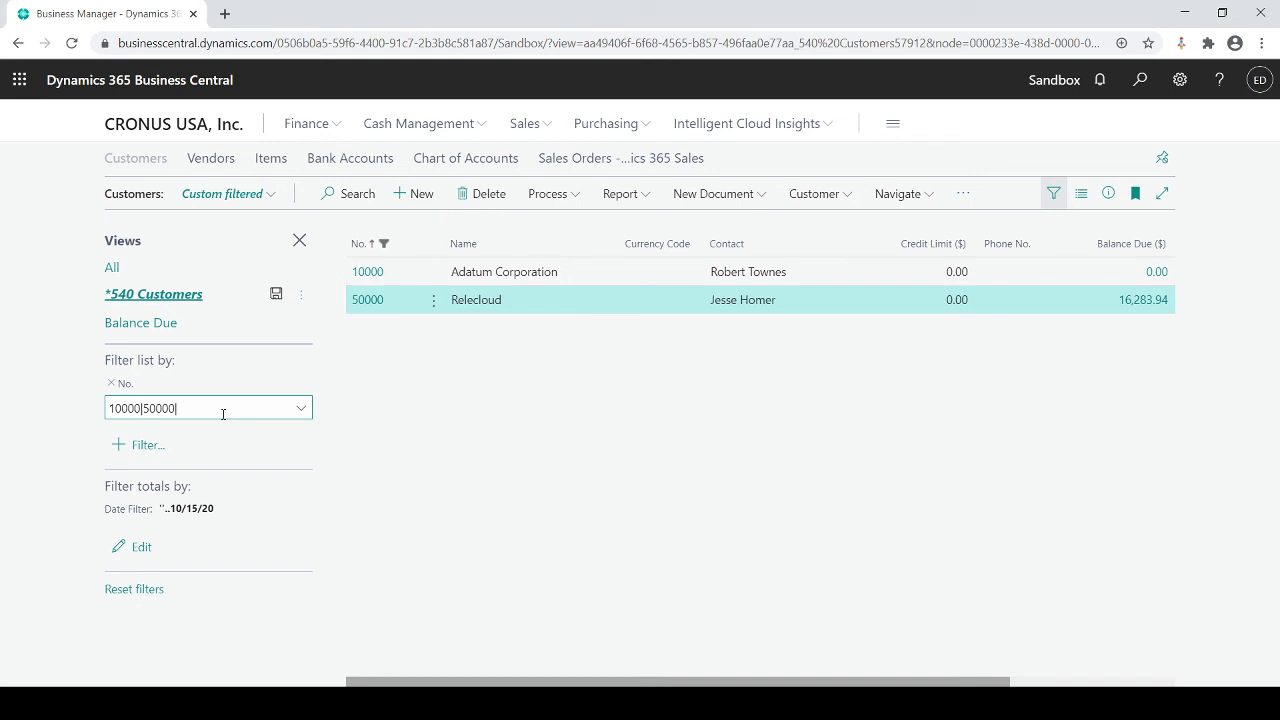
type("|30000")
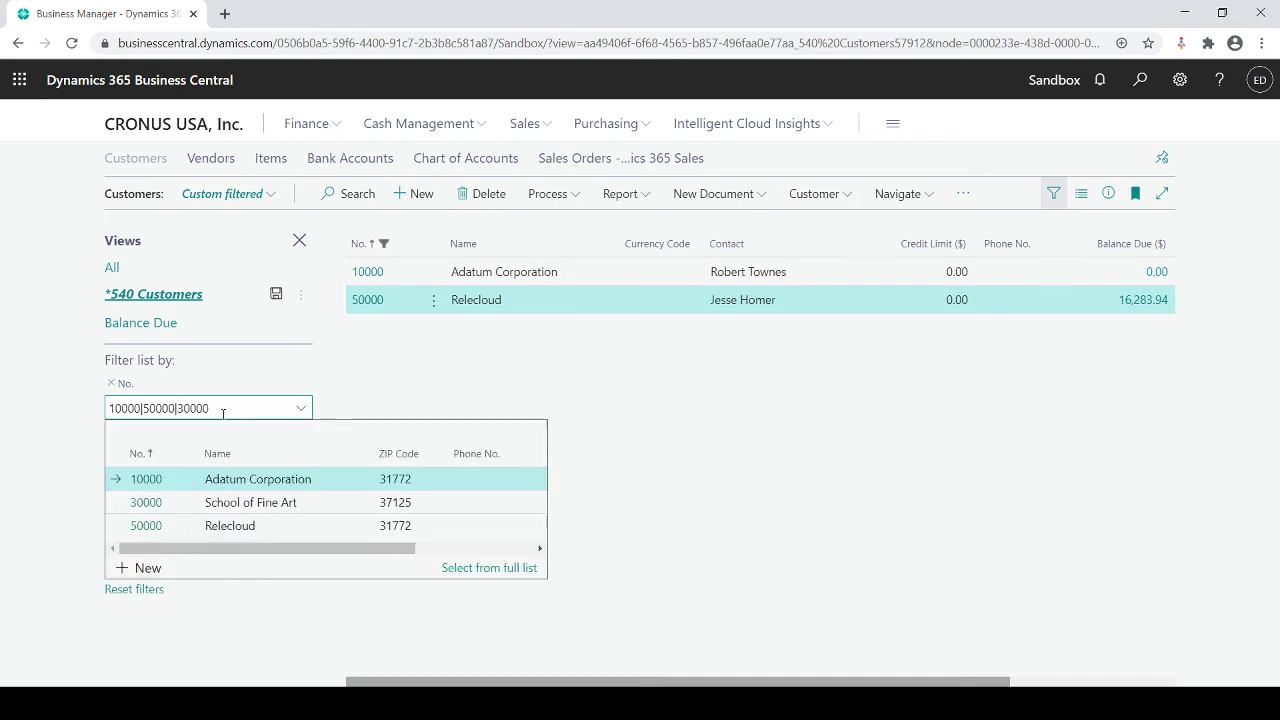
key("Return")
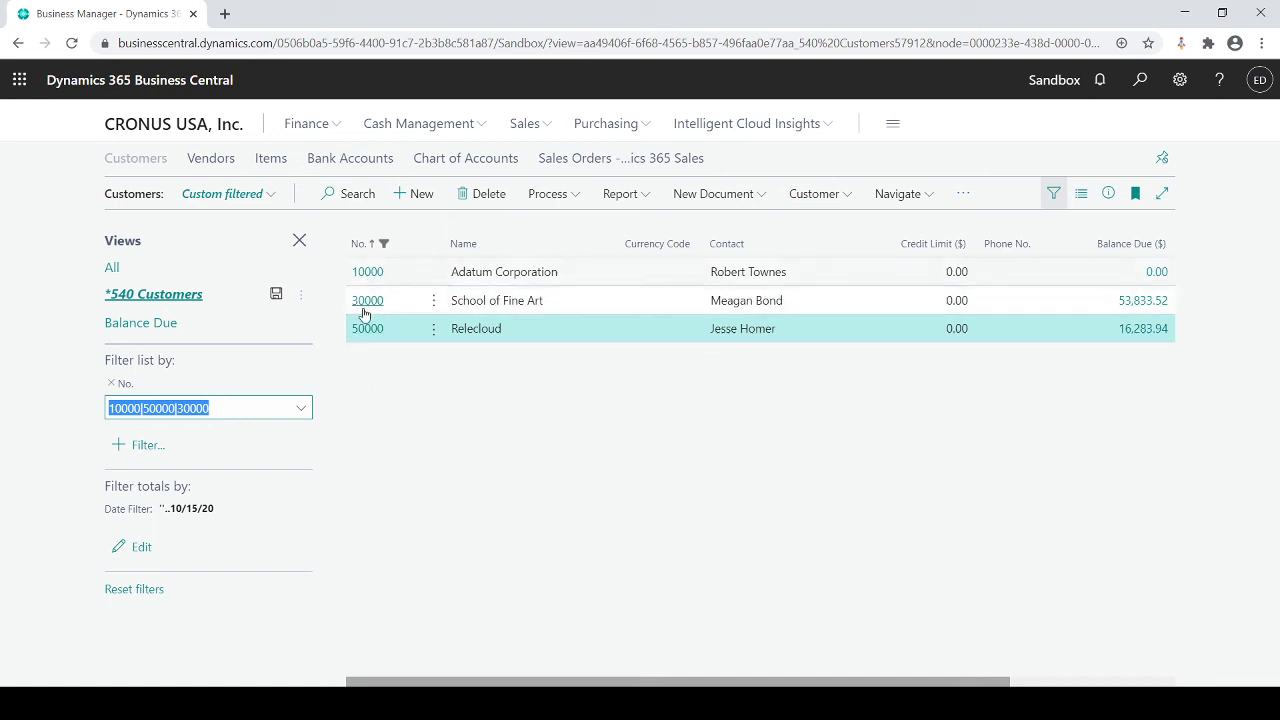
- Open the No. filter expression for editing just after its first customer number
left_click(145, 410)
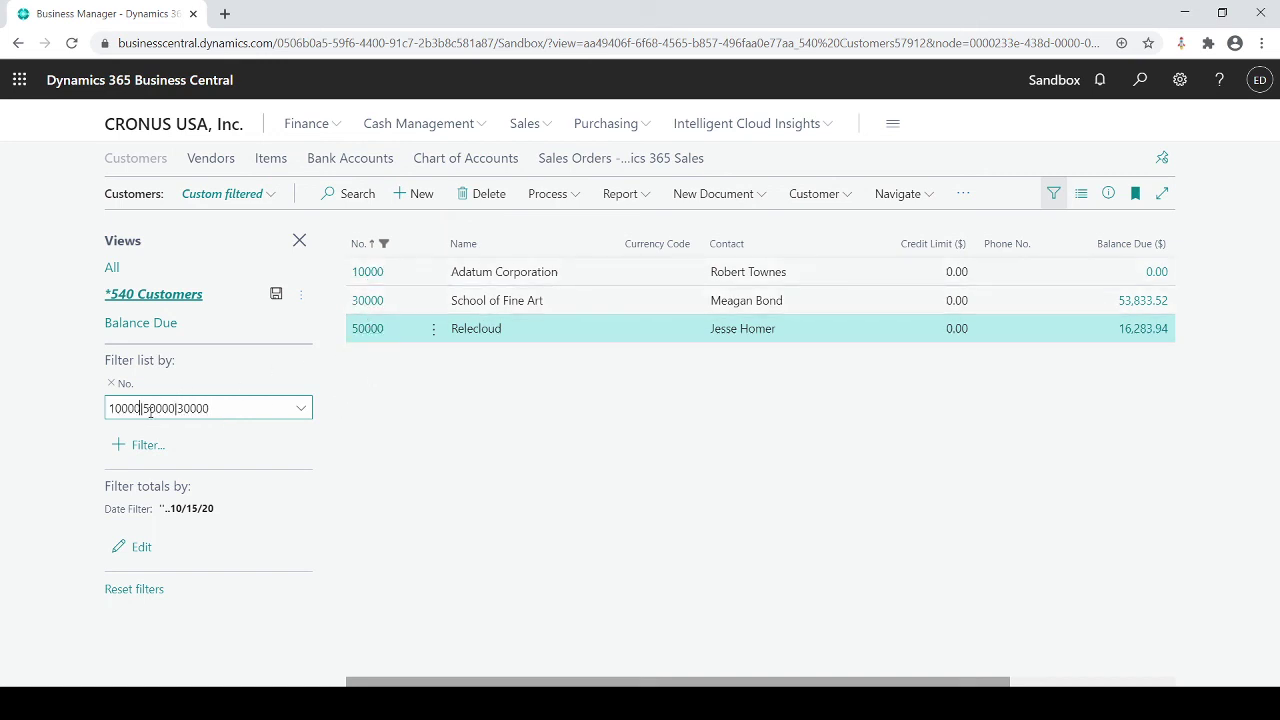